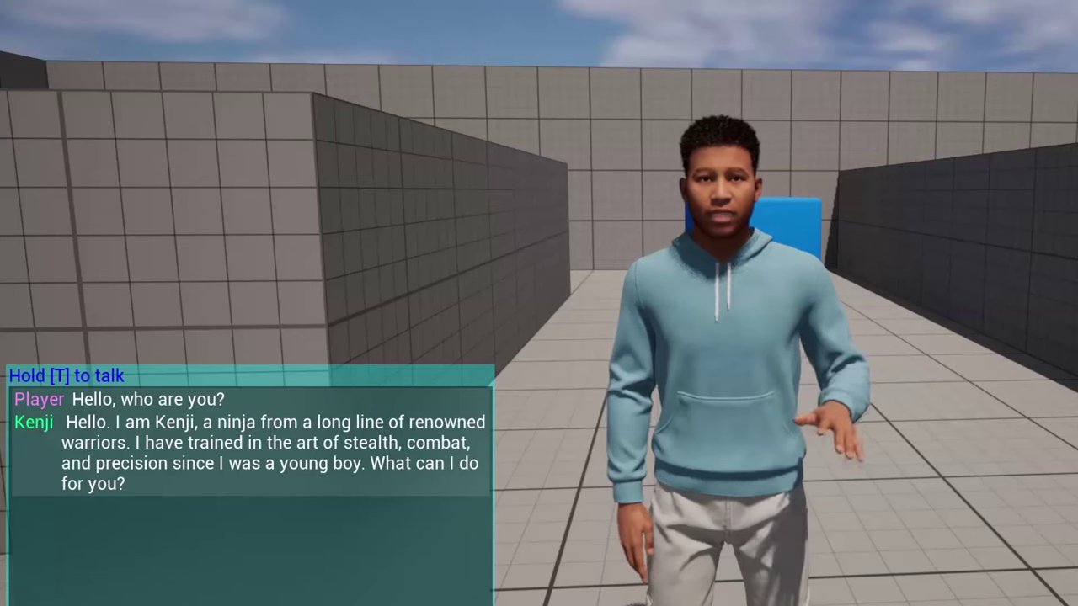
During play, hold T and ask Kenji aloud, "Can you tell me more about yourself?".
{"action": "key", "text": "t"}
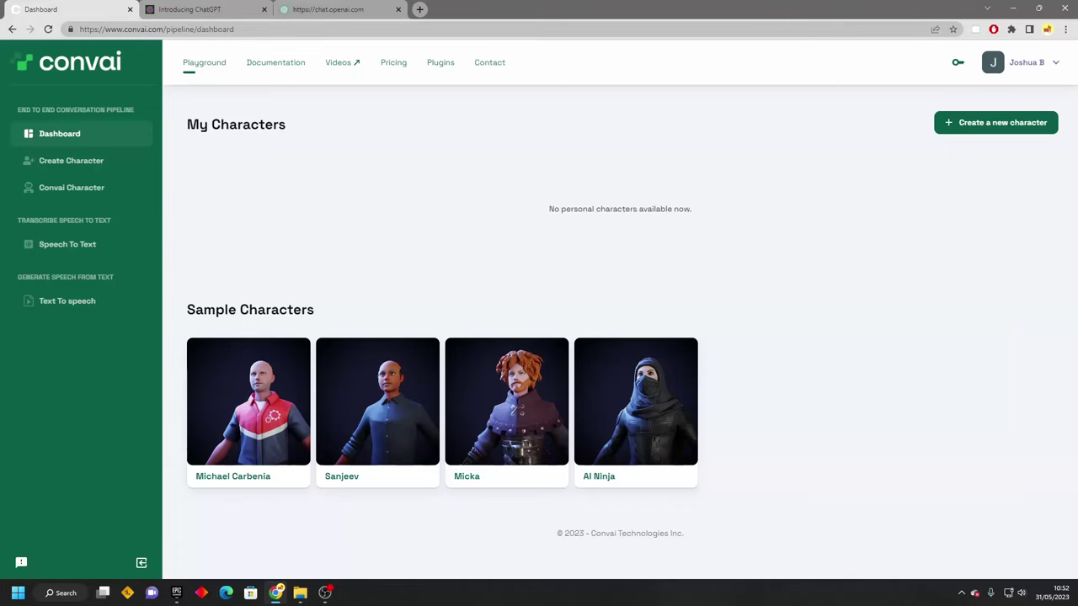
Point out the convai.com address and start a new character from the dashboard.
{"action": "left_click_drag", "start_coordinate": [124, 29], "coordinate": [163, 31]}
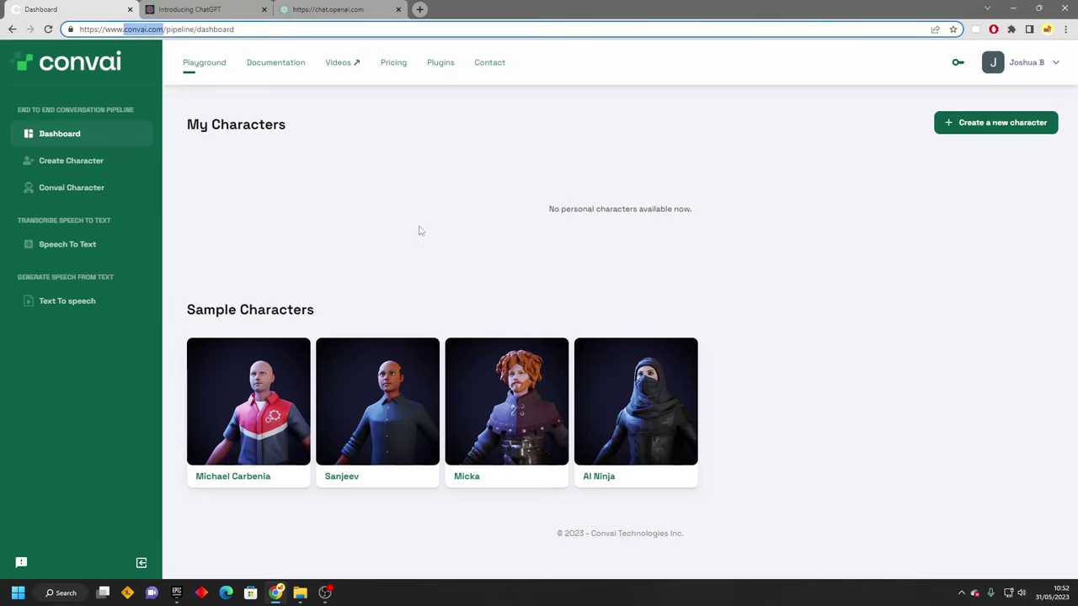
{"action": "left_click", "coordinate": [975, 124]}
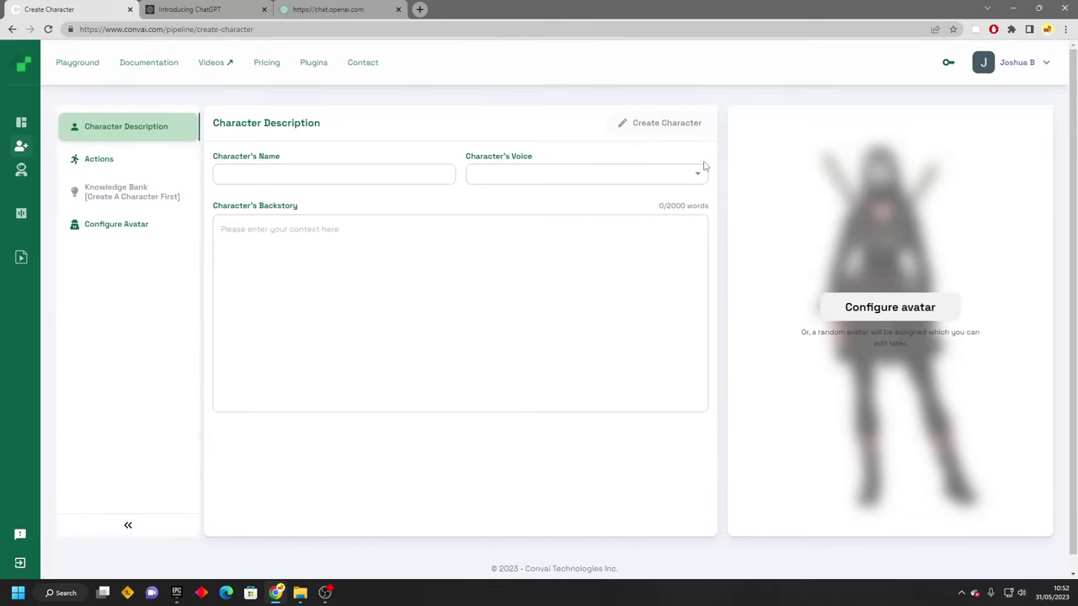
Enter the name Jimmy and select the Young US Masculine Voice for the character.
{"action": "left_click", "coordinate": [288, 172]}
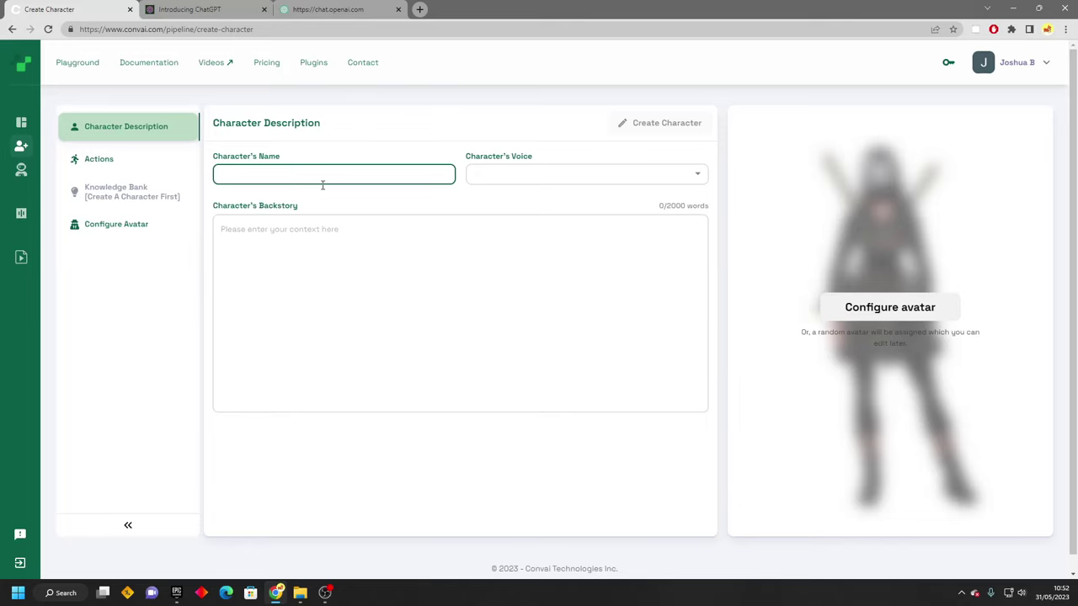
{"action": "type", "text": "Jimmy"}
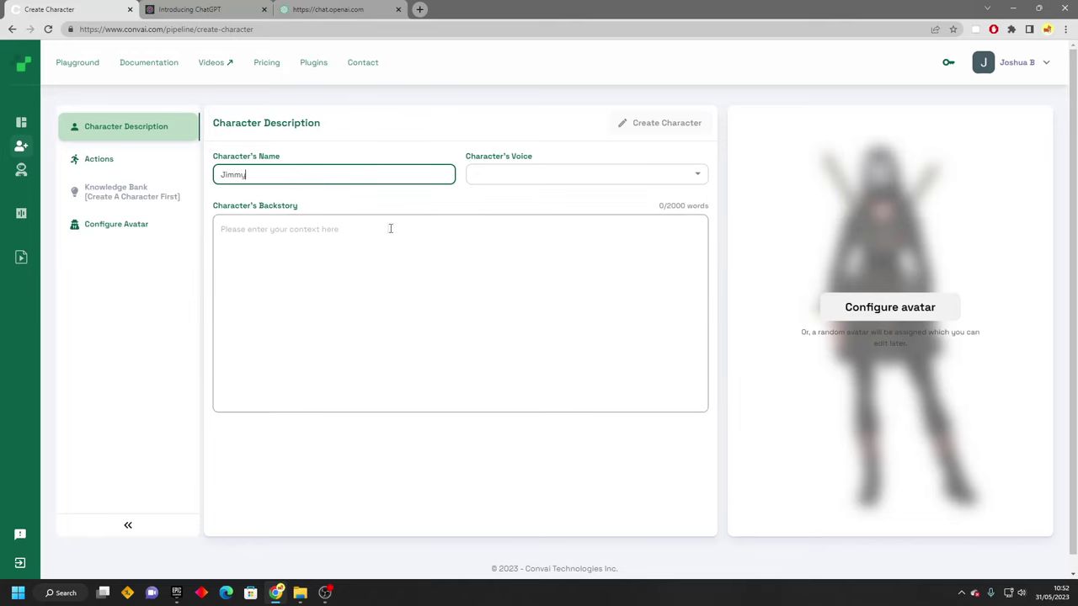
{"action": "left_click", "coordinate": [533, 177]}
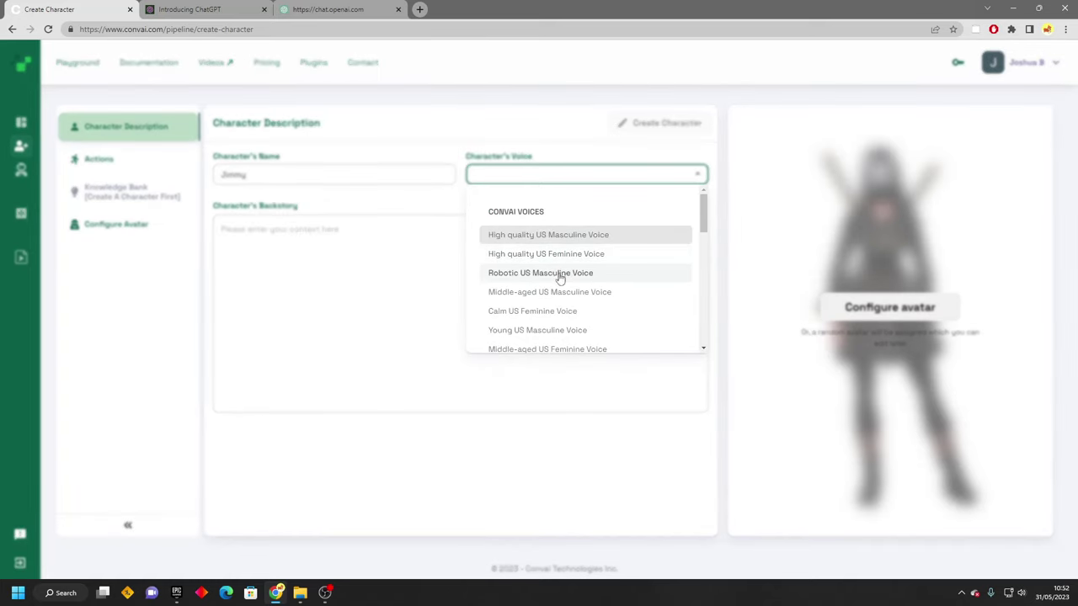
{"action": "scroll", "coordinate": [557, 284], "scroll_direction": "down", "scroll_amount": 1}
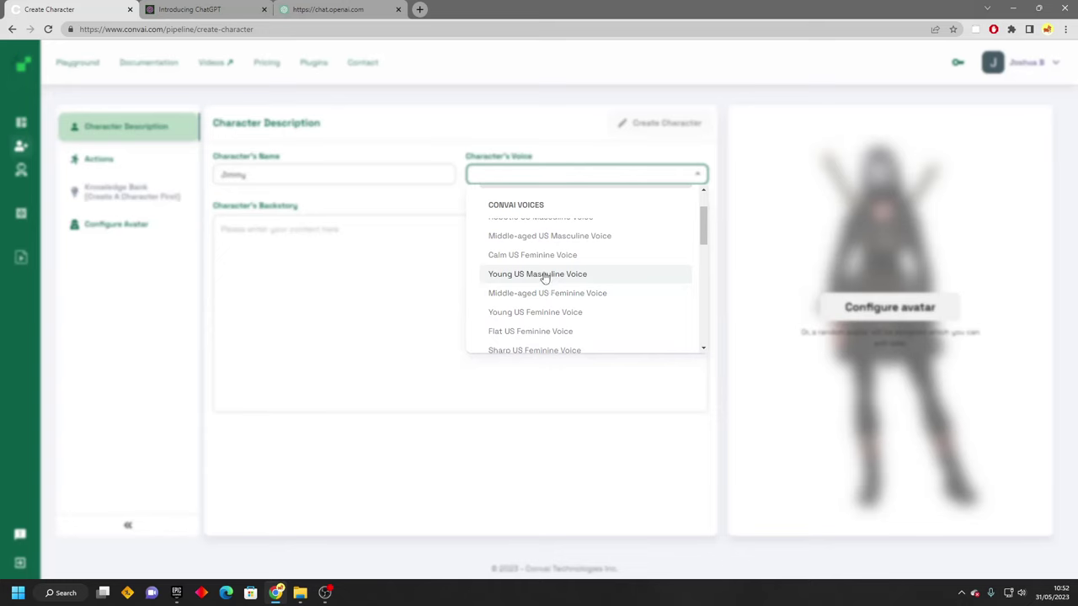
{"action": "left_click", "coordinate": [553, 276]}
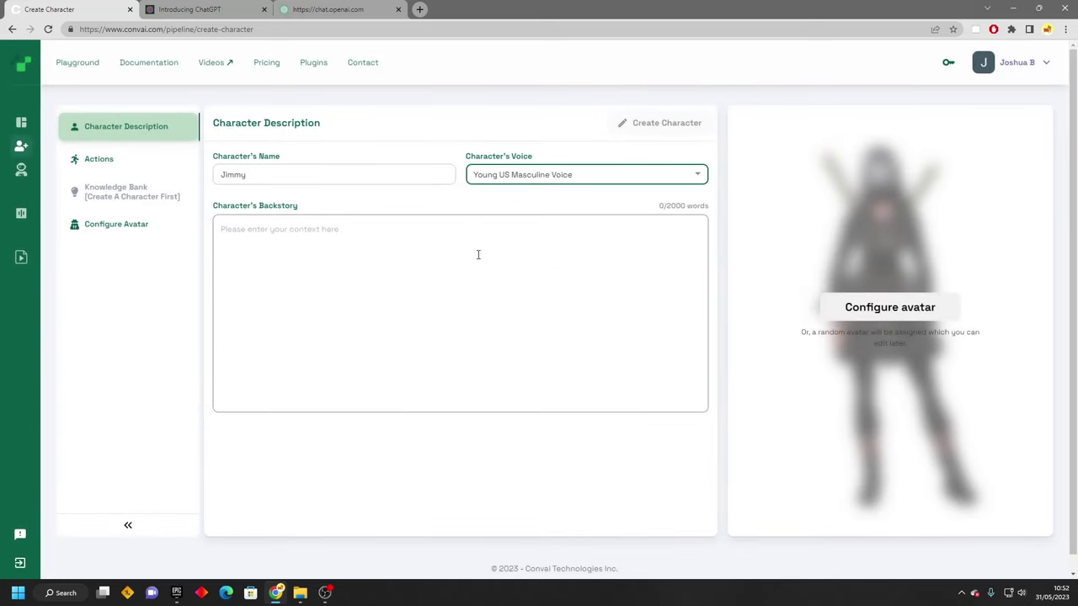
{"action": "left_click", "coordinate": [259, 228]}
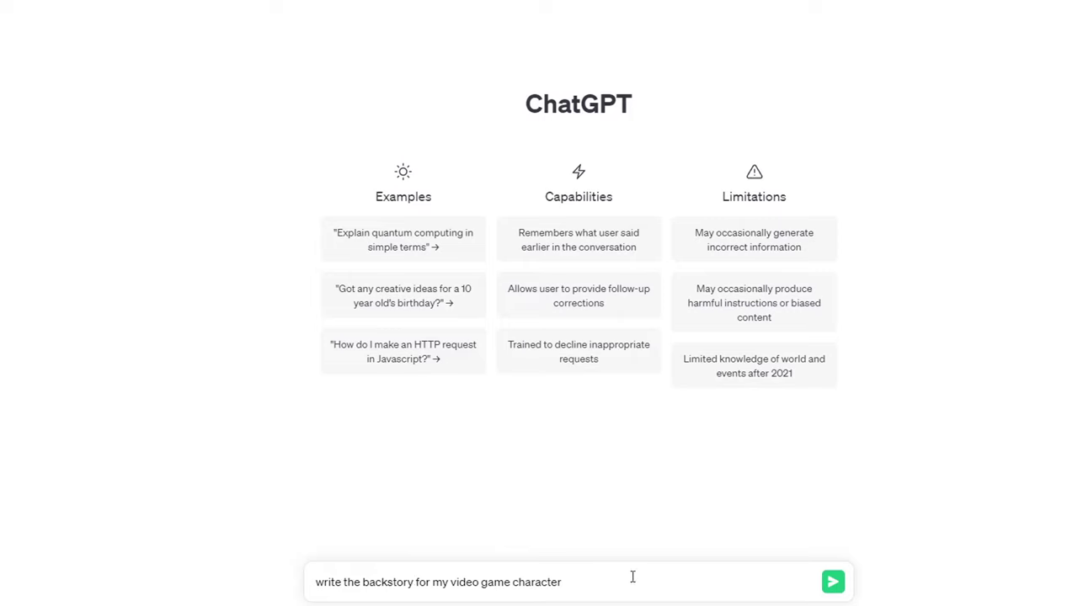
Ask ChatGPT for a retired-ninja backstory and select the reply's first paragraph.
{"action": "type", "text": "he used to be a ninja but now he is ret"}
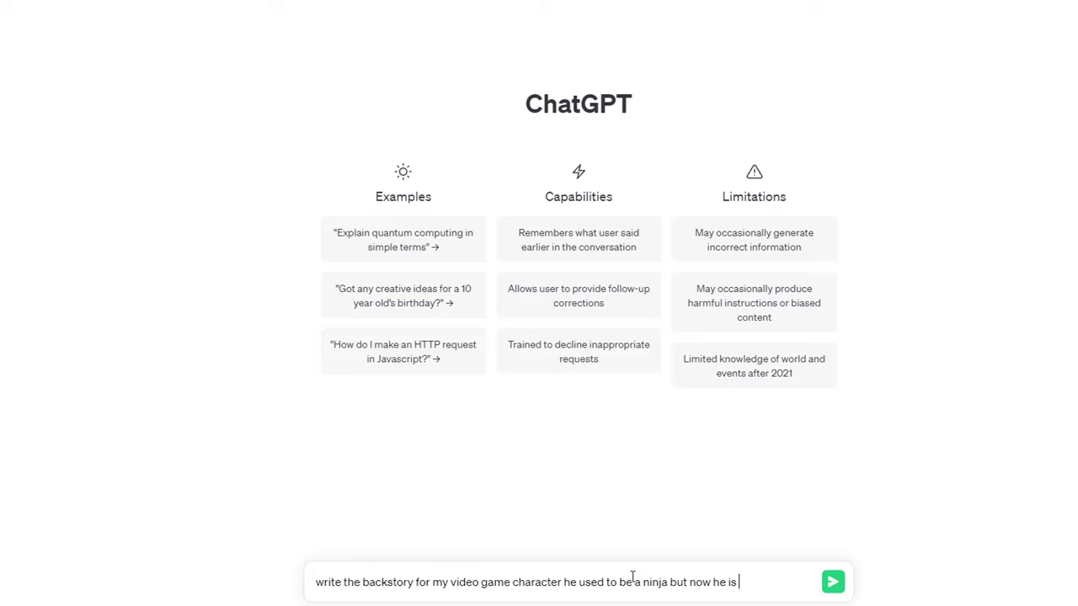
{"action": "type", "text": "ired"}
{"action": "key", "text": "Return"}
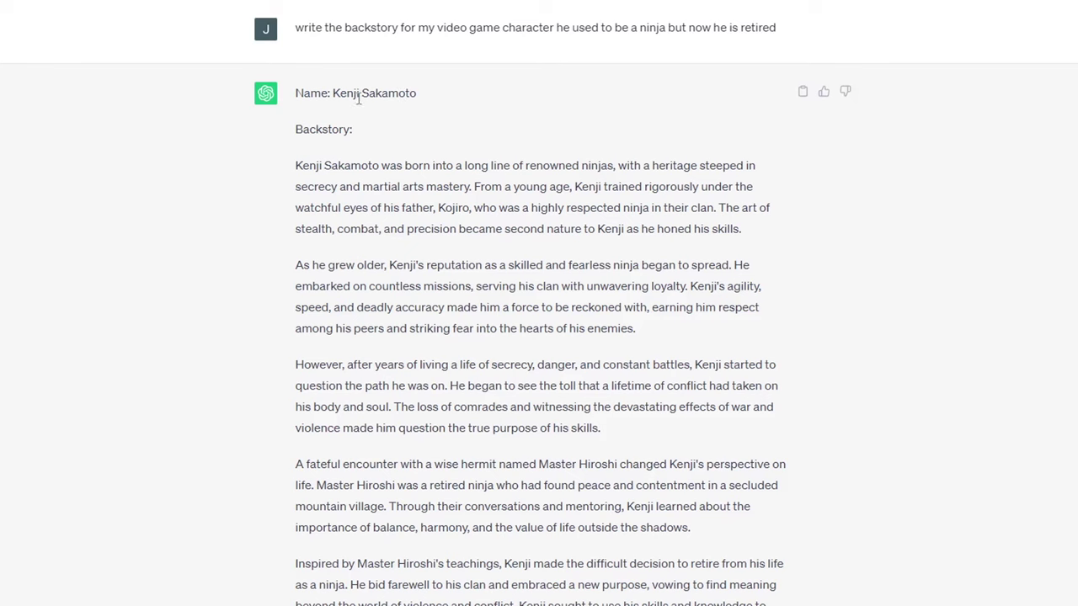
{"action": "left_click_drag", "start_coordinate": [295, 165], "coordinate": [791, 233]}
{"action": "key", "text": "ctrl+c"}
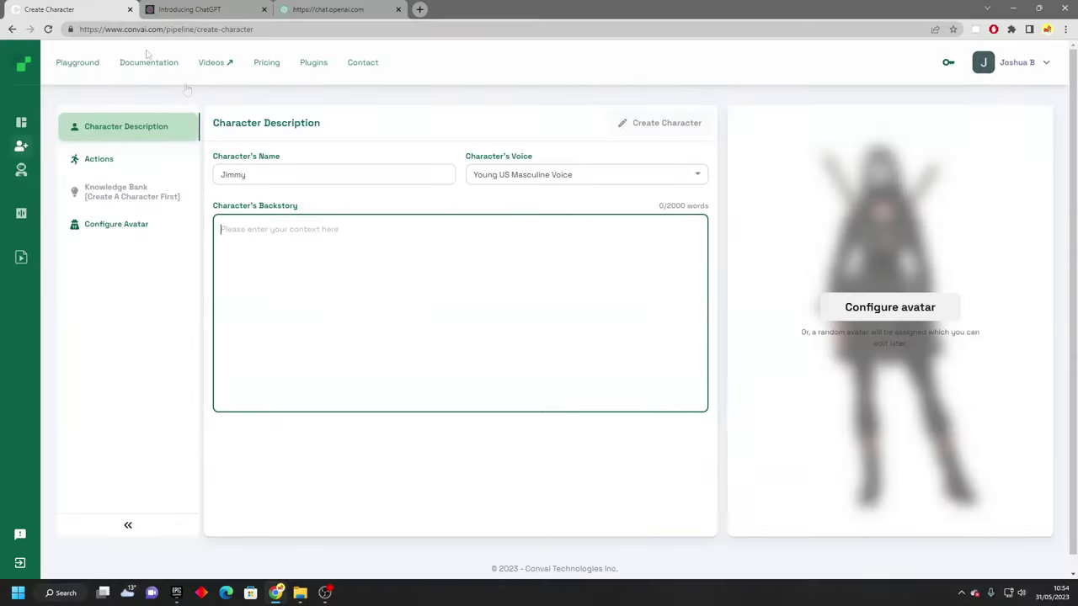
Paste the ninja backstory, replace the name Jimmy with Kenji, and create the character.
{"action": "left_click", "coordinate": [277, 241]}
{"action": "key", "text": "ctrl+v"}
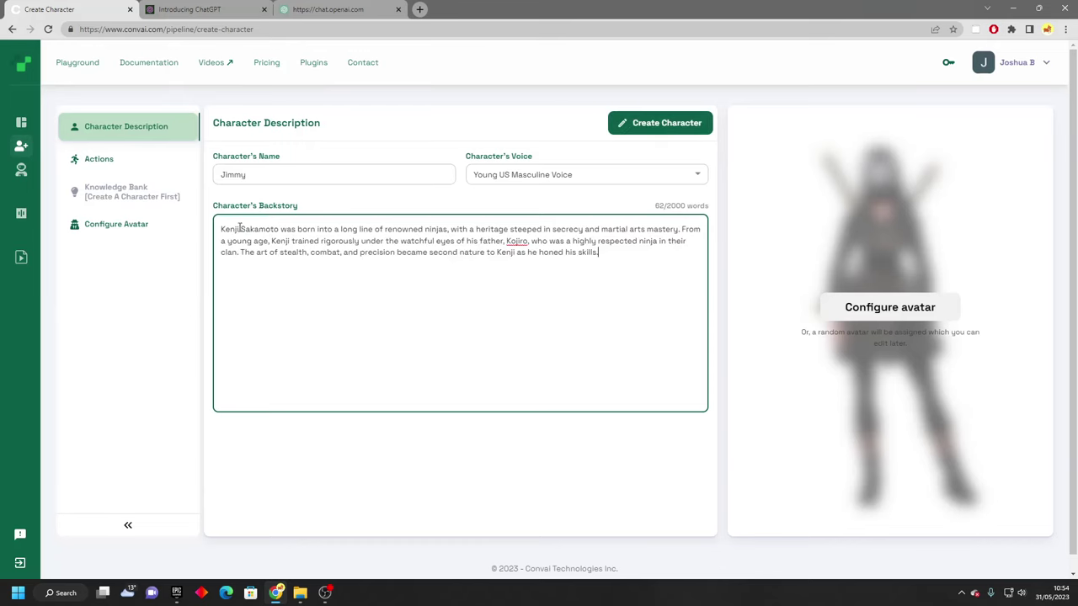
{"action": "double_click", "coordinate": [232, 229]}
{"action": "key", "text": "ctrl+c"}
{"action": "double_click", "coordinate": [272, 175]}
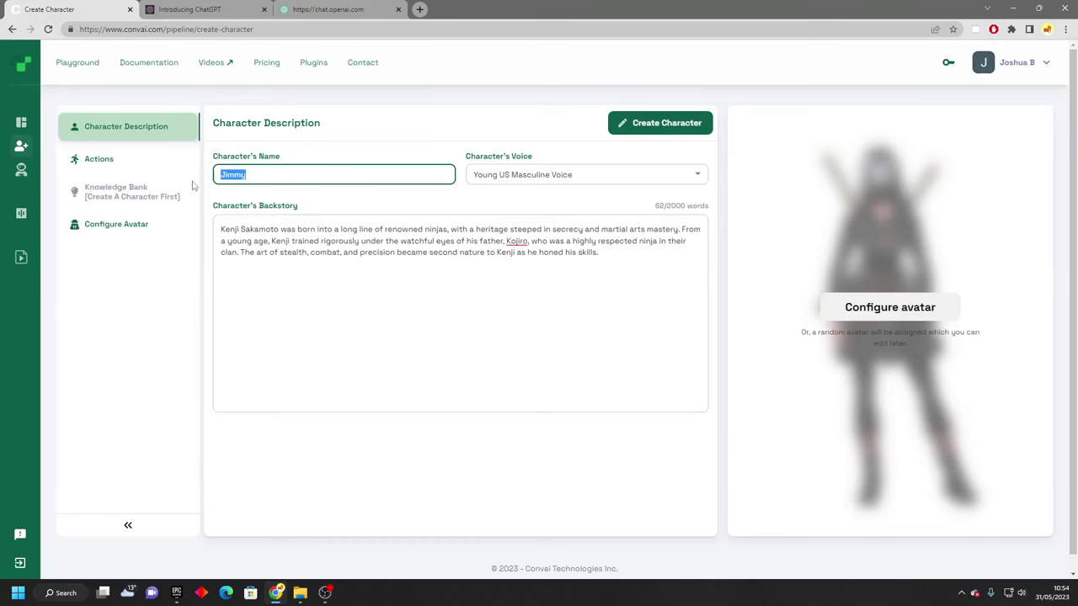
{"action": "key", "text": "ctrl+v"}
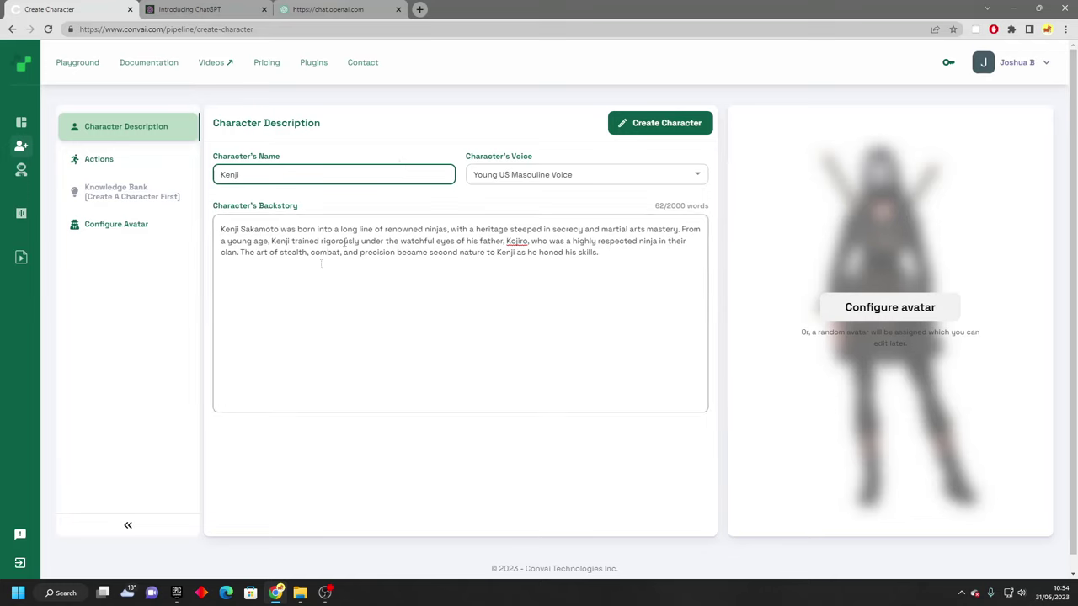
{"action": "left_click", "coordinate": [678, 129]}
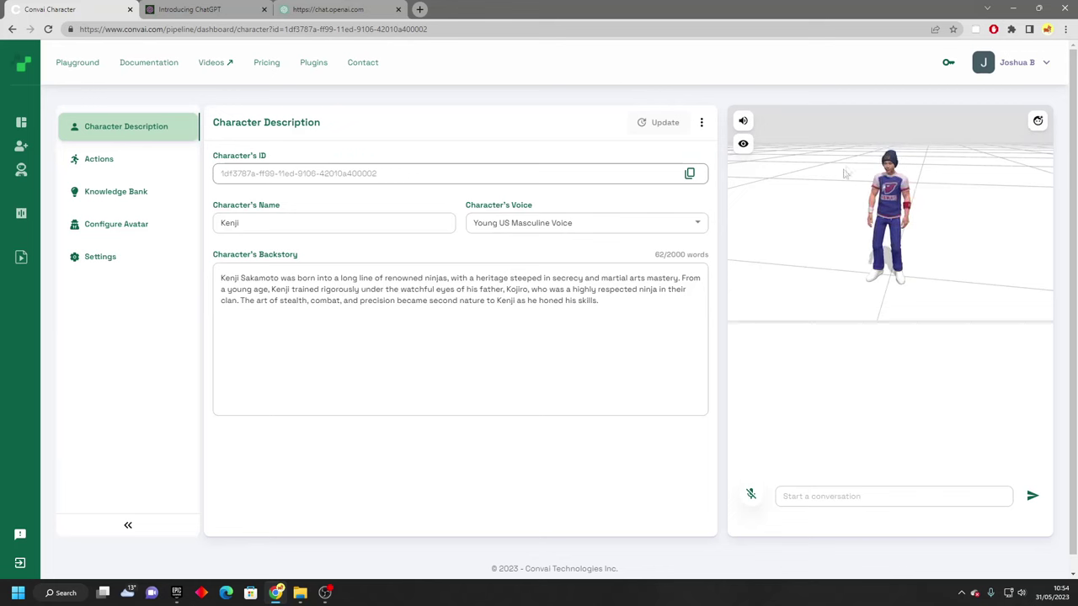
Search the Epic Marketplace for convai and open the Convai plugin's page.
{"action": "key", "text": "alt+Tab"}
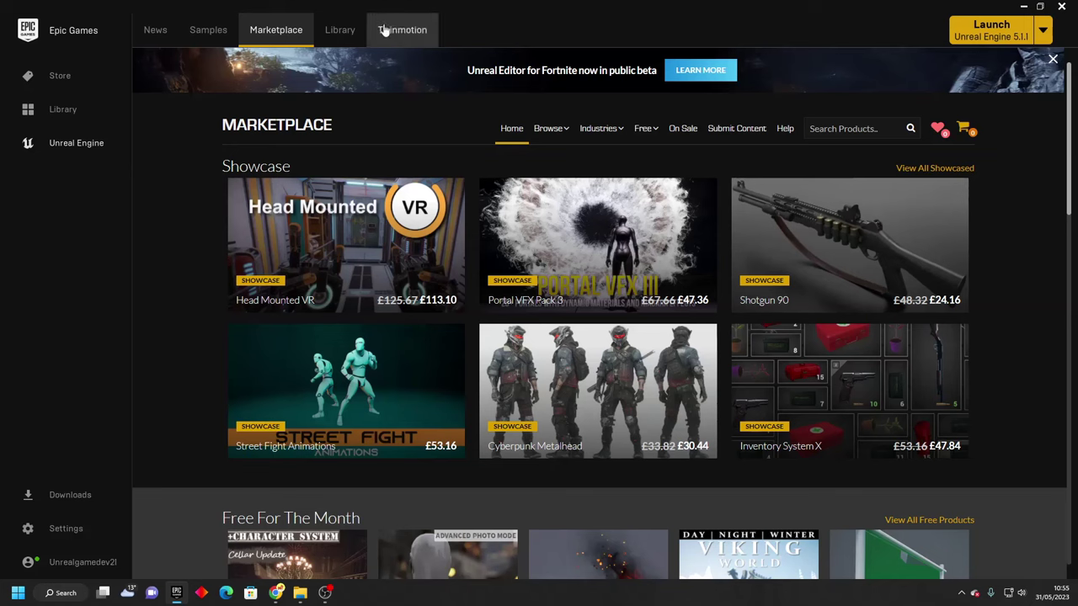
{"action": "left_click", "coordinate": [853, 129]}
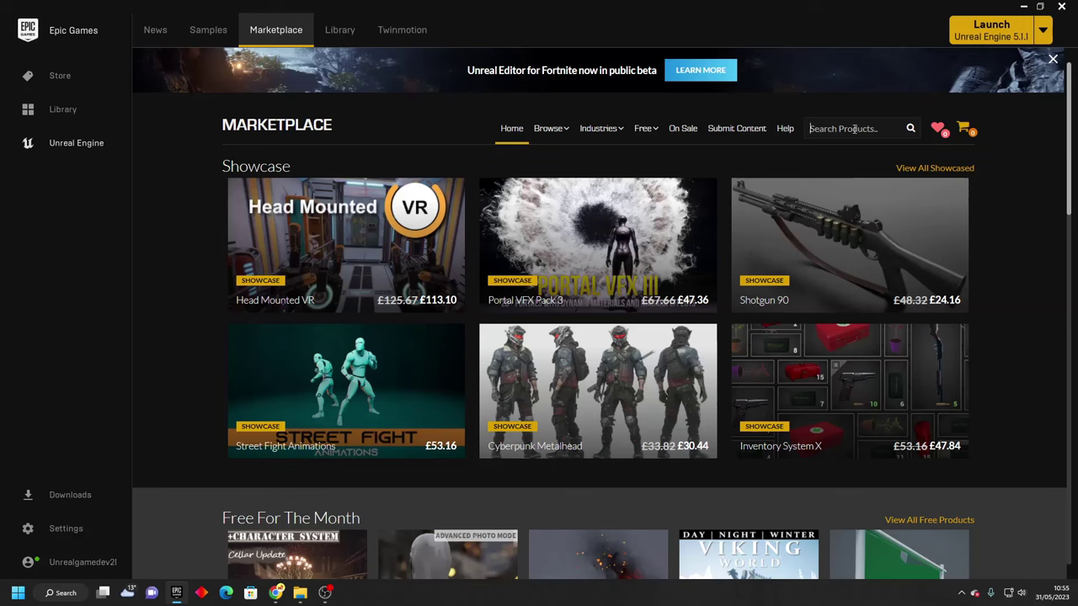
{"action": "type", "text": "convai"}
{"action": "key", "text": "Return"}
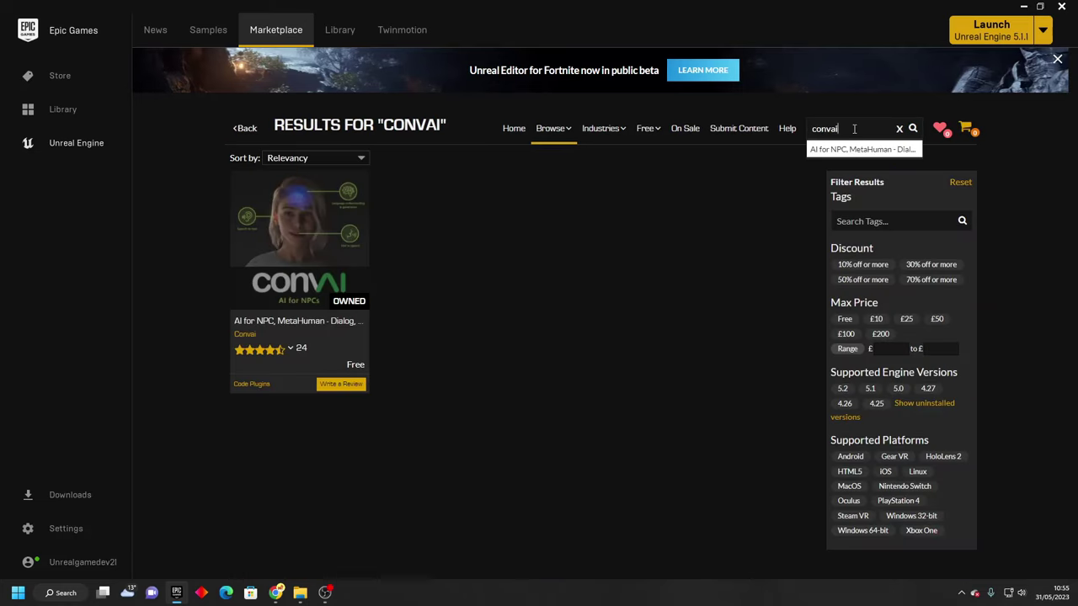
{"action": "left_click", "coordinate": [311, 242]}
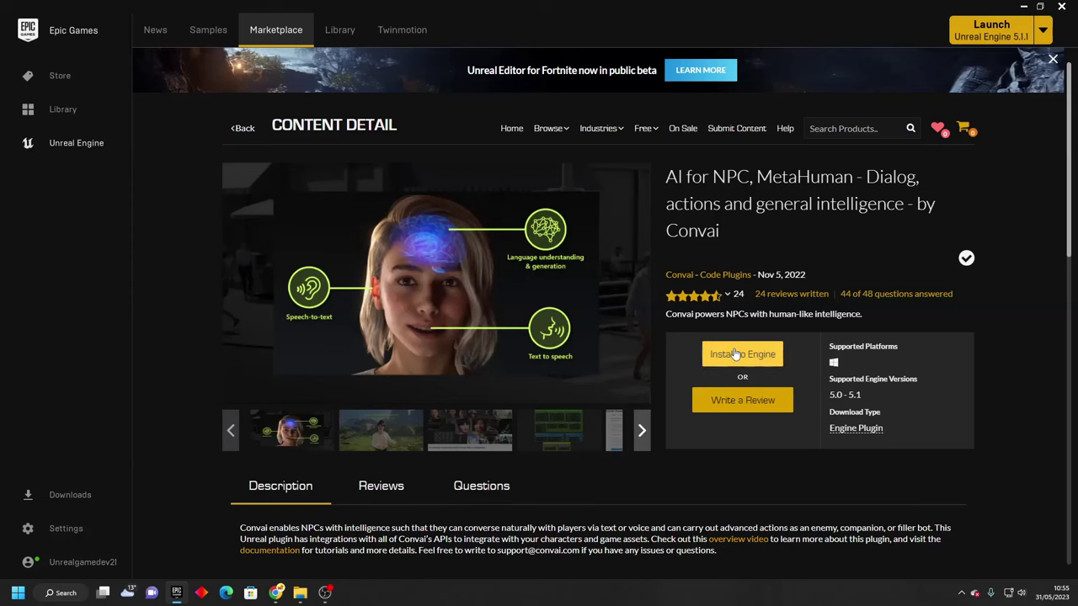
Start Install to Engine, check the available engine versions, then cancel the install.
{"action": "left_click", "coordinate": [735, 353]}
{"action": "left_click", "coordinate": [506, 290]}
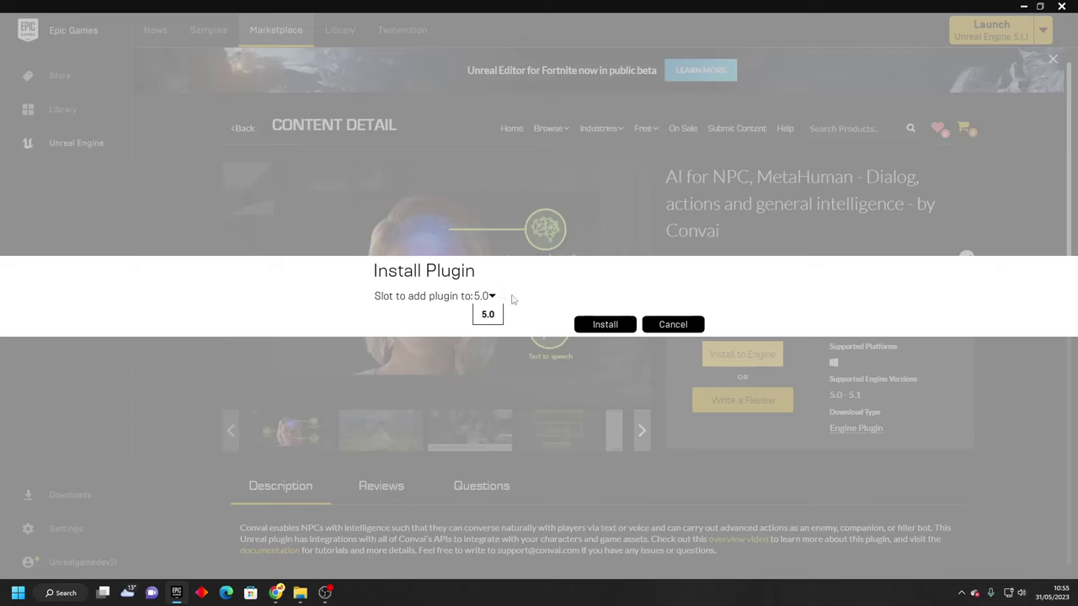
{"action": "left_click", "coordinate": [707, 325]}
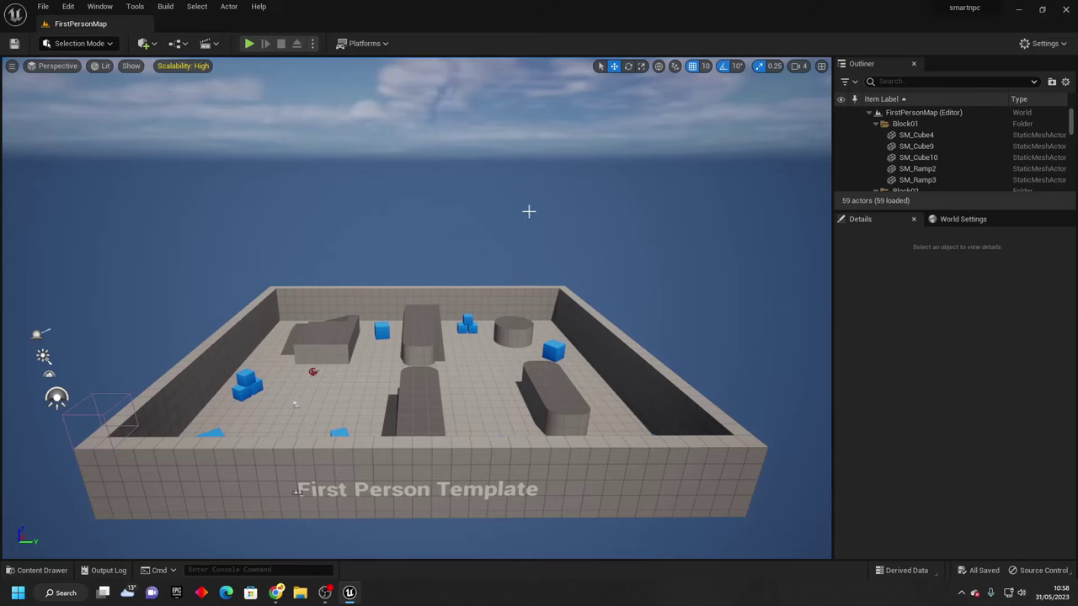
Enable the Convai plugin in the Plugins window and restart the editor.
{"action": "left_click", "coordinate": [76, 8]}
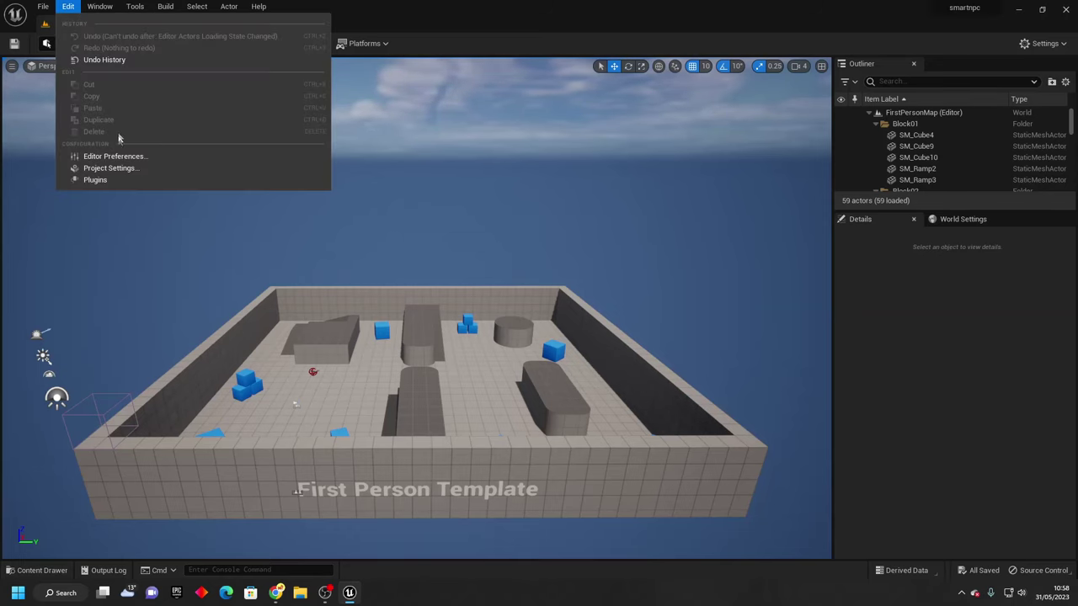
{"action": "left_click", "coordinate": [97, 179]}
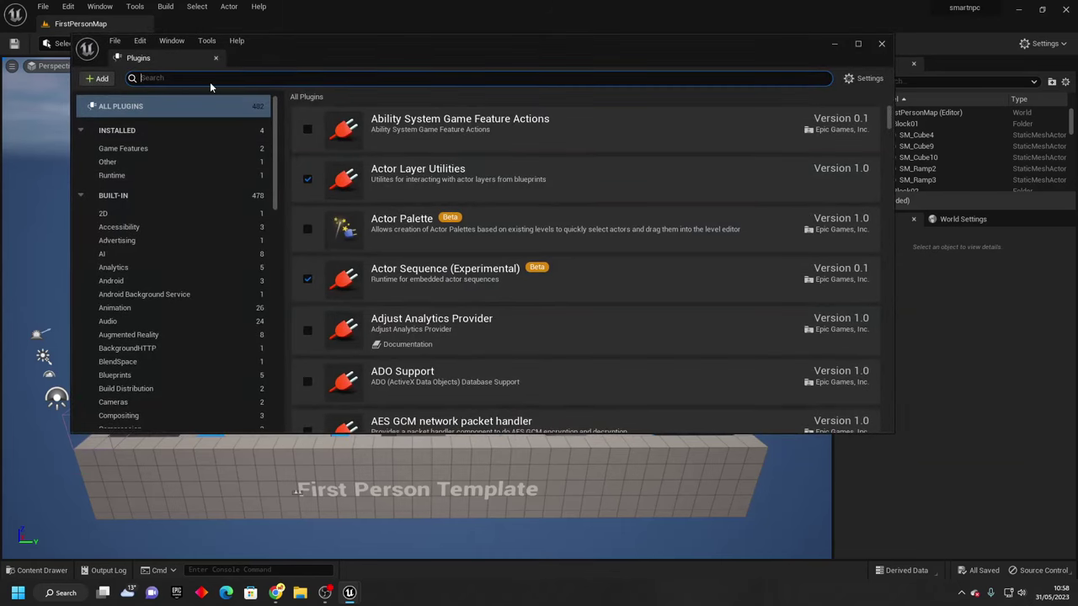
{"action": "type", "text": "conv"}
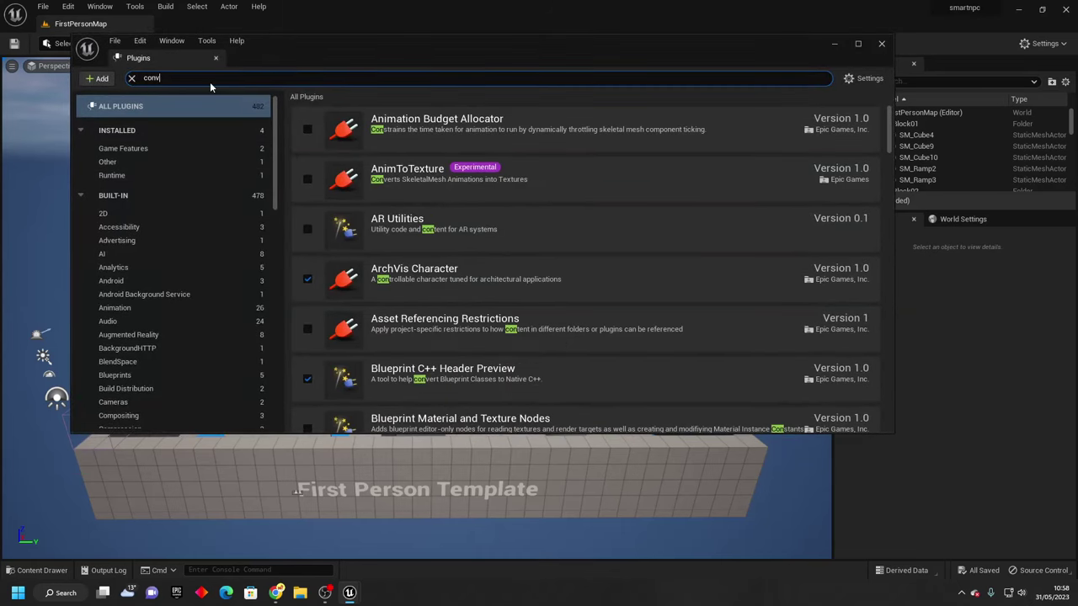
{"action": "type", "text": "ai"}
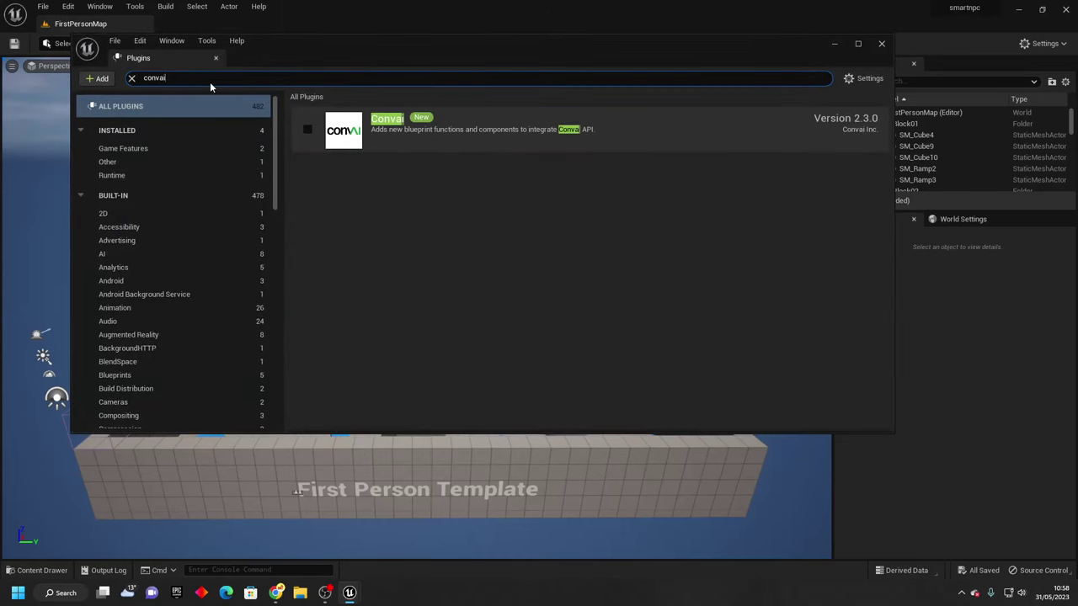
{"action": "left_click", "coordinate": [308, 130]}
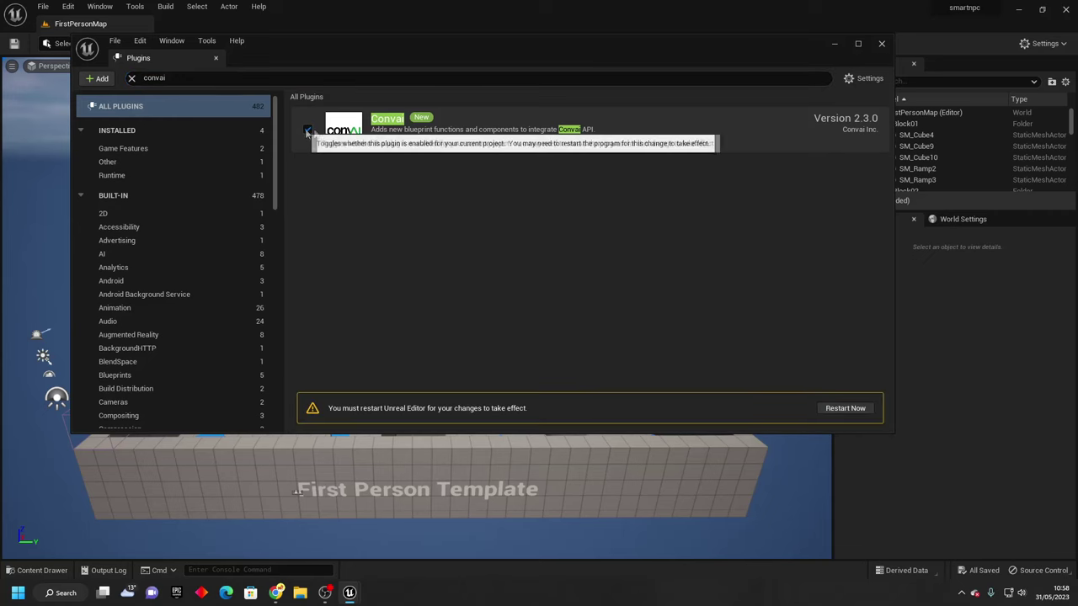
{"action": "left_click", "coordinate": [844, 408]}
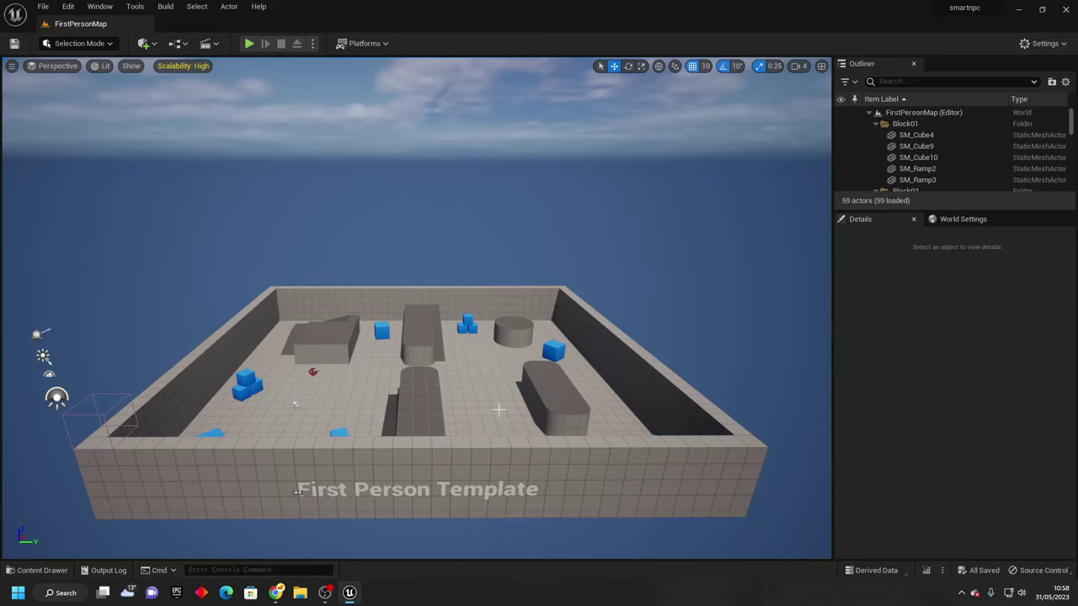
Show the project's Content folder in File Explorer from the Content Drawer.
{"action": "left_click", "coordinate": [34, 571]}
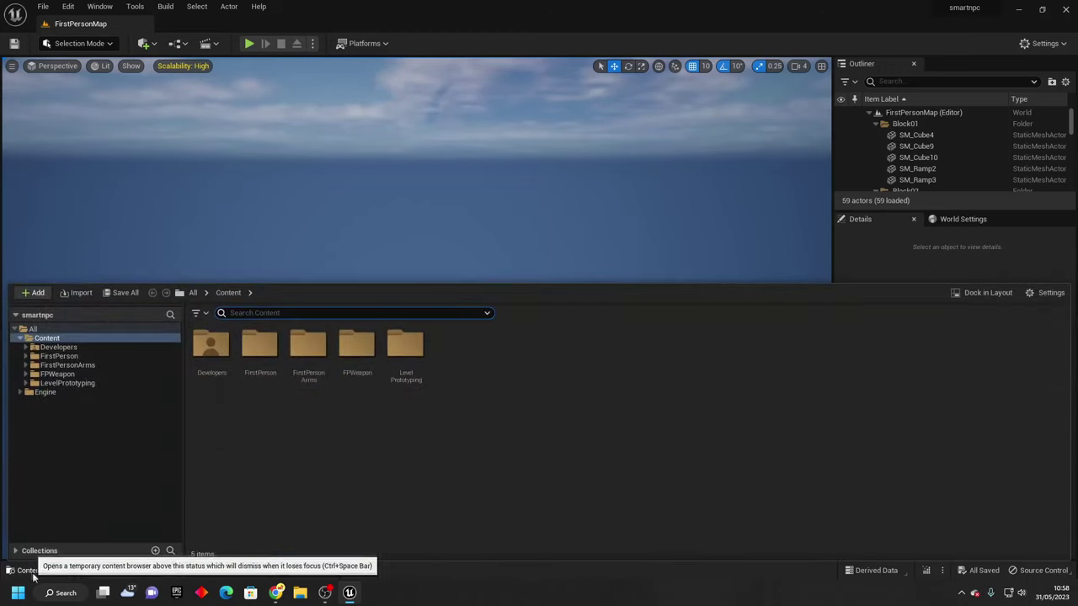
{"action": "right_click", "coordinate": [40, 338]}
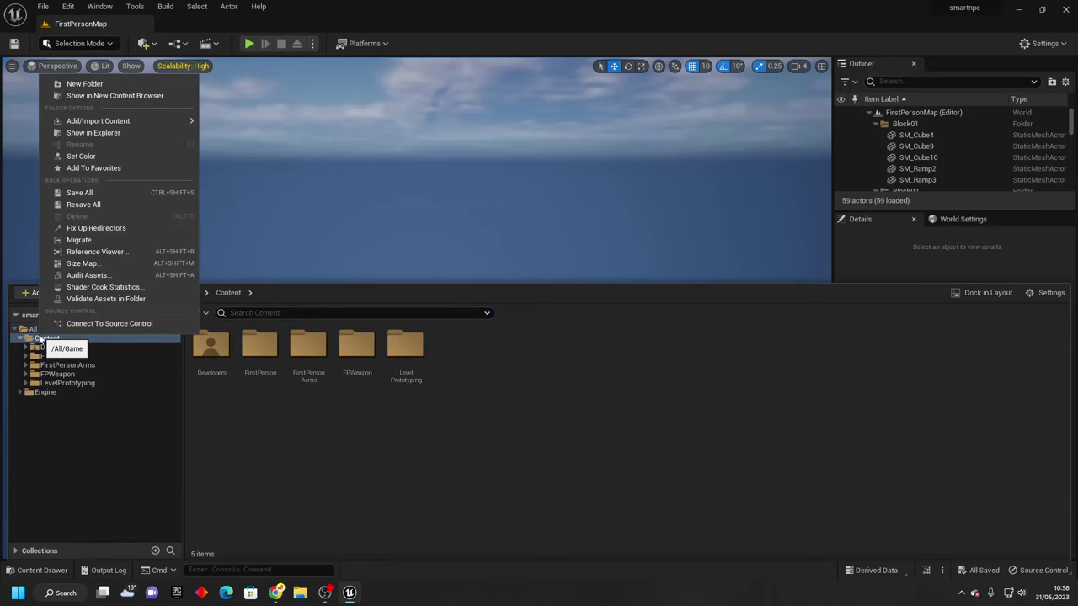
{"action": "left_click", "coordinate": [105, 132]}
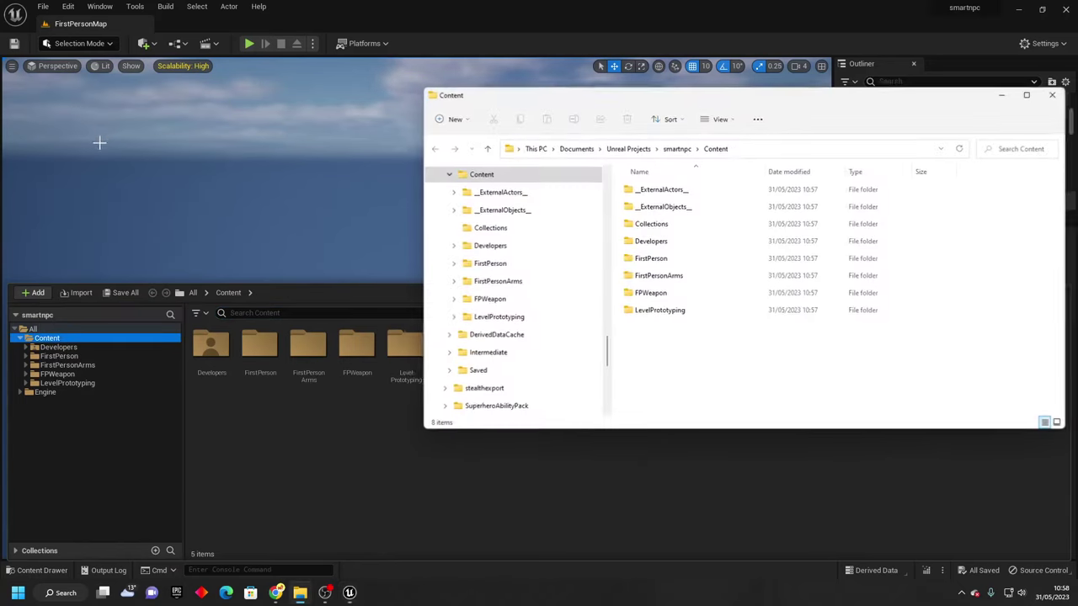
Go to the smartnpc folder, enter Config, and open DefaultEngine.ini.
{"action": "left_click", "coordinate": [672, 149]}
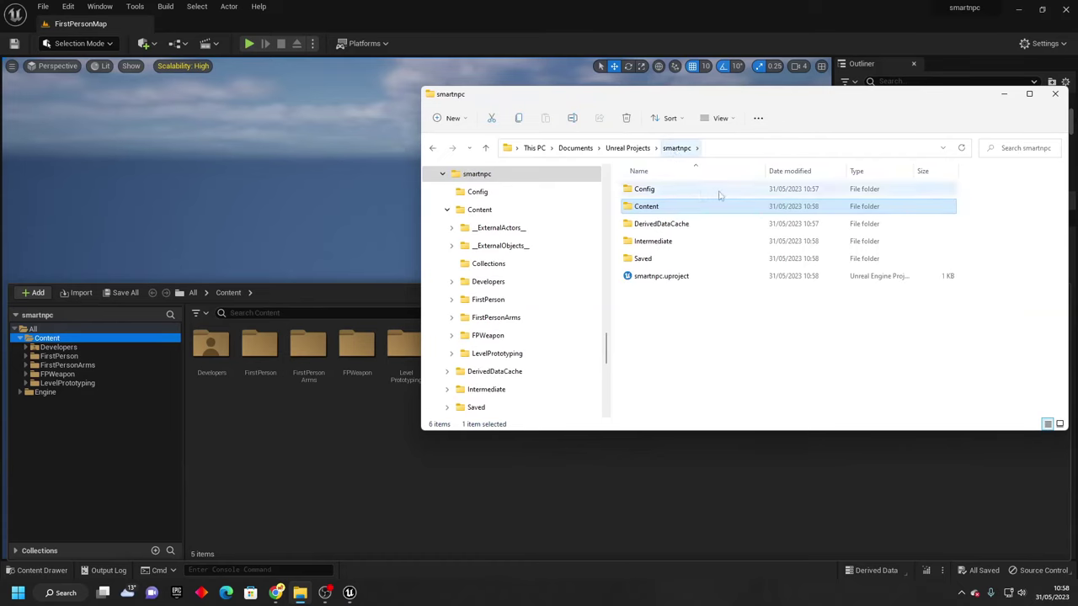
{"action": "double_click", "coordinate": [661, 190]}
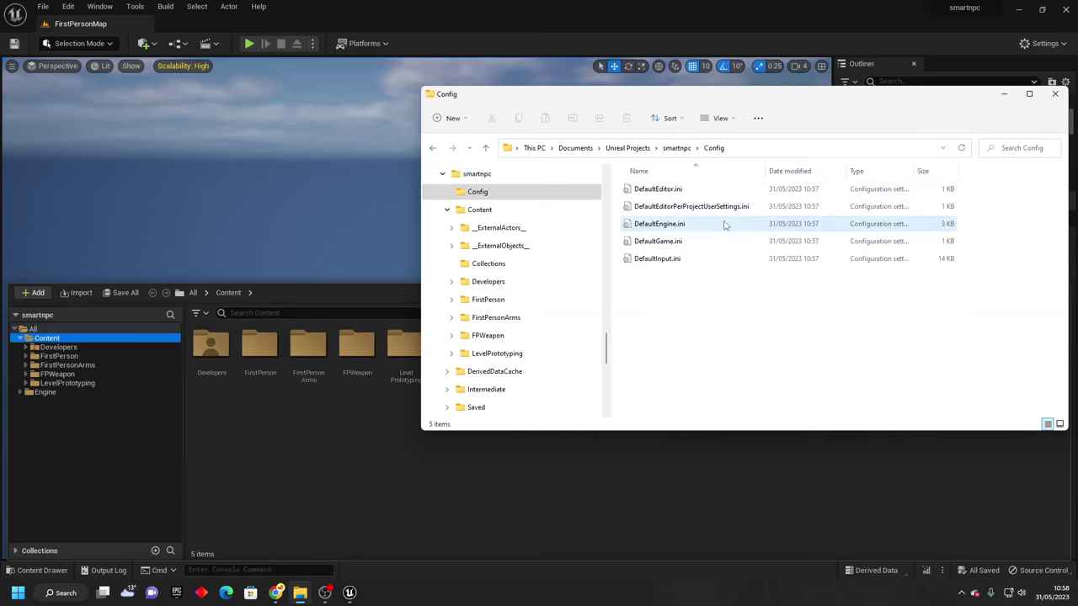
{"action": "double_click", "coordinate": [684, 223]}
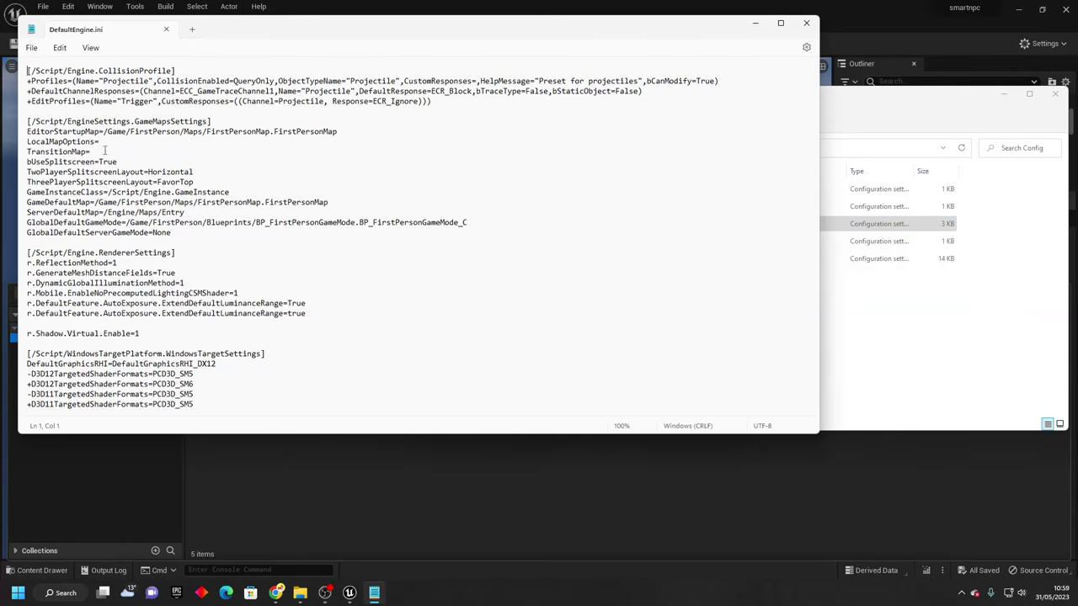
Insert [Voice] with bEnabled=true at the top of DefaultEngine.ini.
{"action": "key", "text": "Return"}
{"action": "key", "text": "Return"}
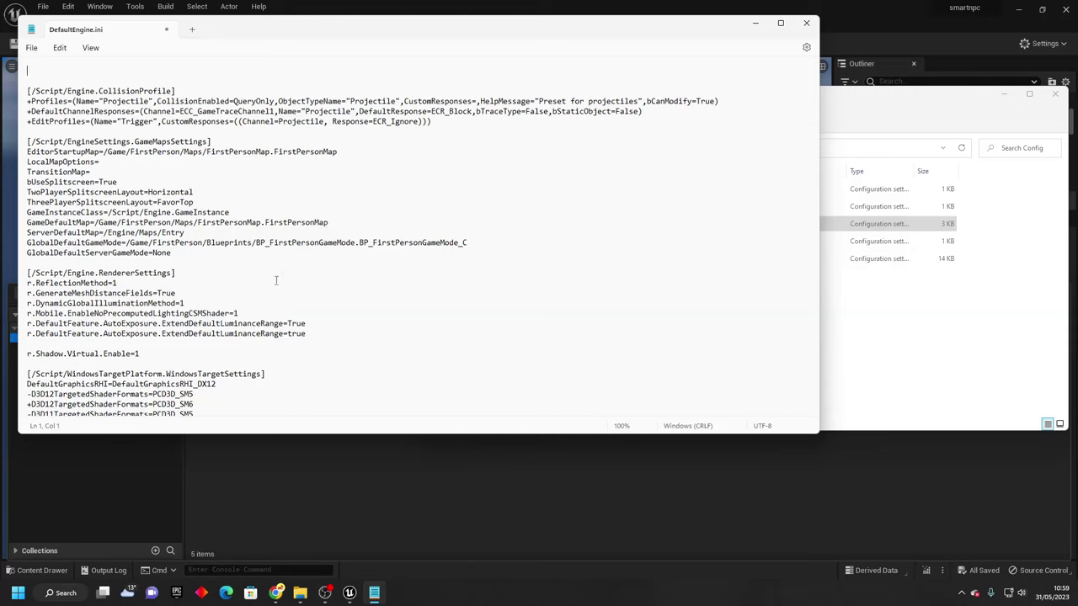
{"action": "type", "text": "[Voice] bEnabled=true"}
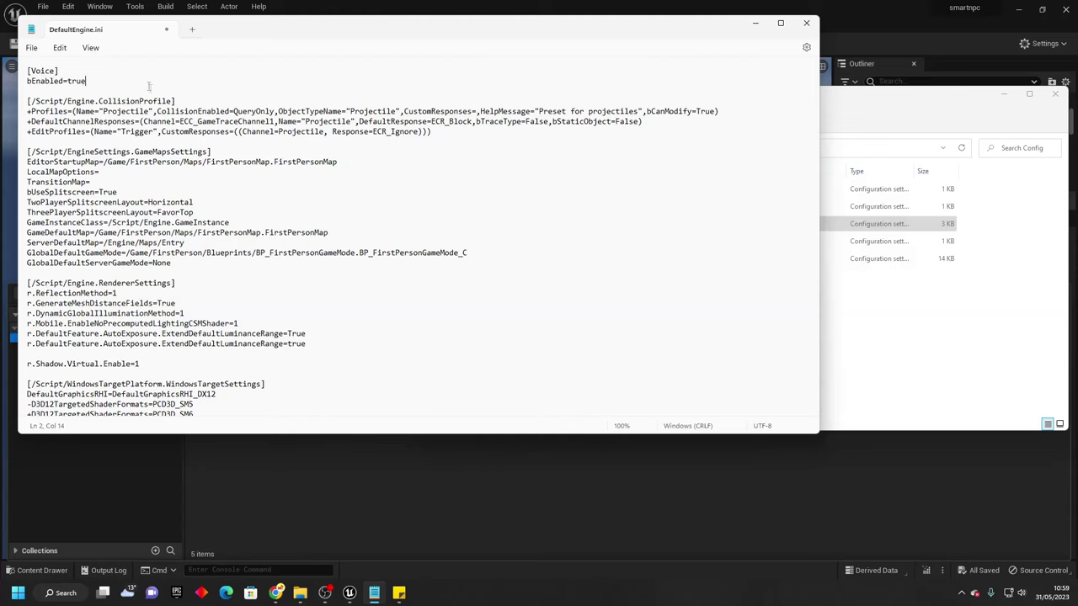
Close Notepad with DefaultEngine.ini and the Config folder's Explorer window.
{"action": "left_click", "coordinate": [805, 23]}
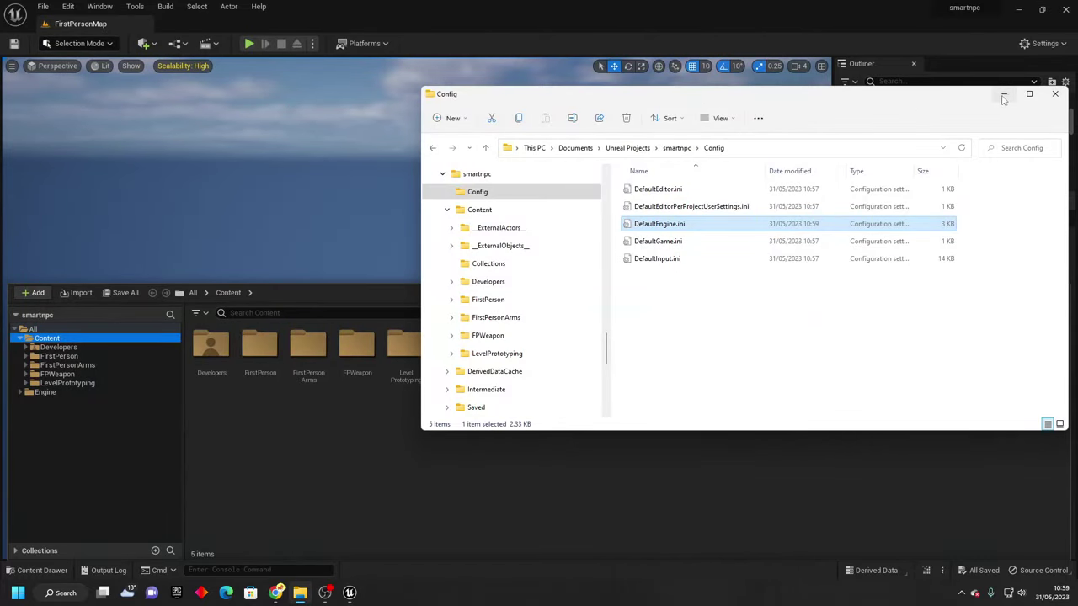
{"action": "left_click", "coordinate": [1054, 94]}
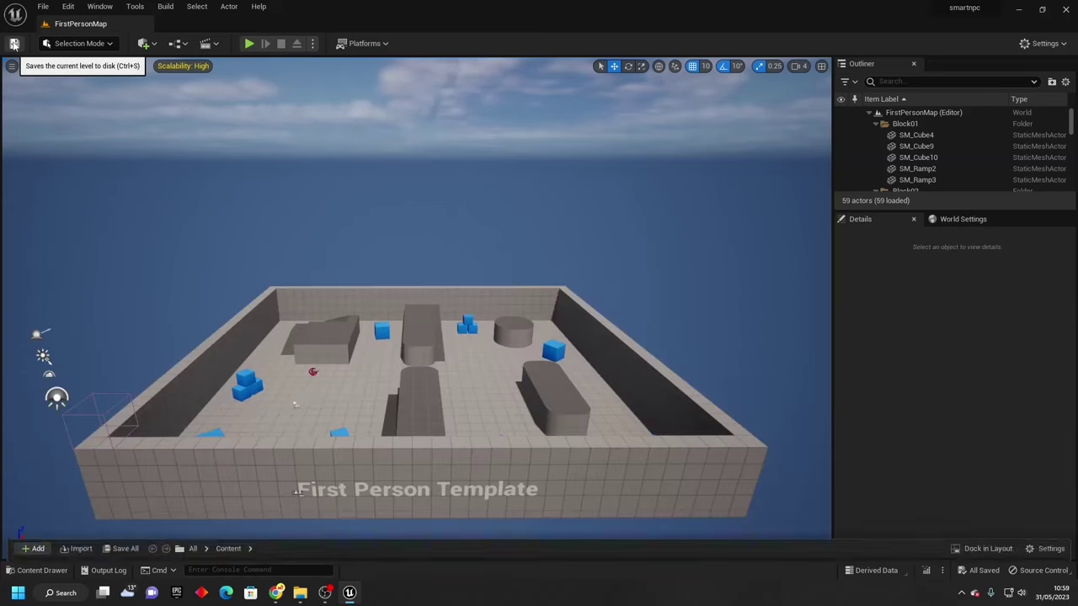
Open BP_FirstPersonCharacter from the FirstPerson > Blueprints folder in the Content Drawer.
{"action": "key", "text": "ctrl+space"}
{"action": "key", "text": "ctrl+space"}
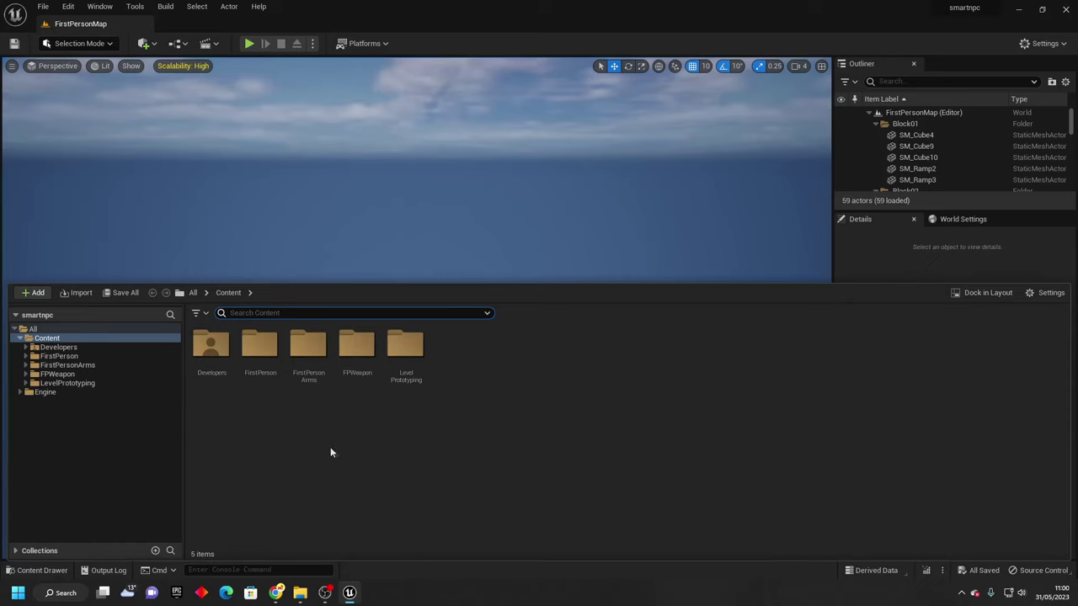
{"action": "left_click", "coordinate": [268, 365]}
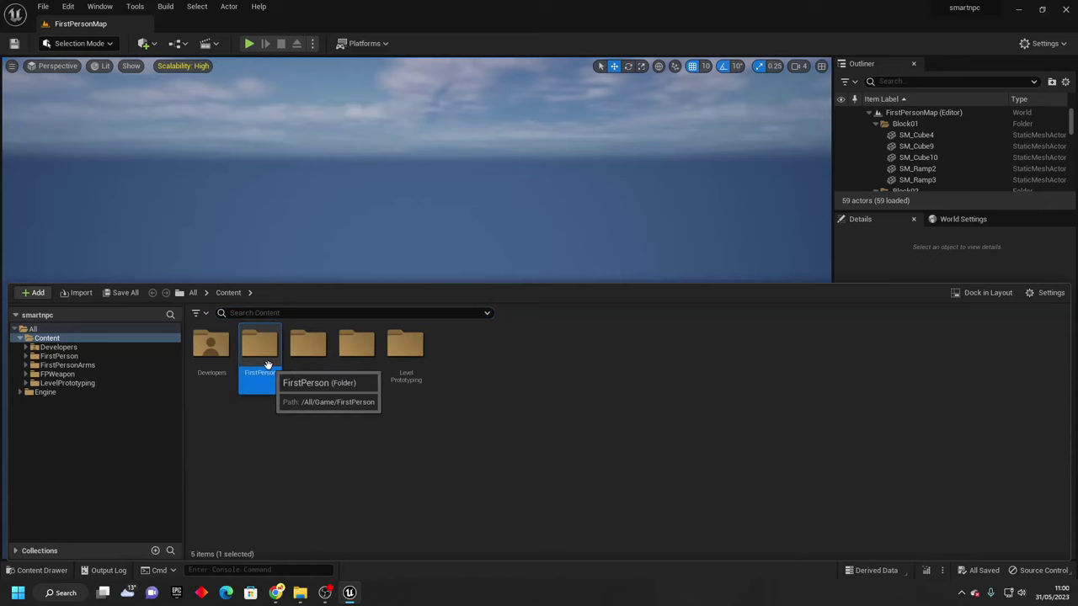
{"action": "double_click", "coordinate": [268, 353]}
{"action": "double_click", "coordinate": [212, 345]}
{"action": "left_click", "coordinate": [209, 357]}
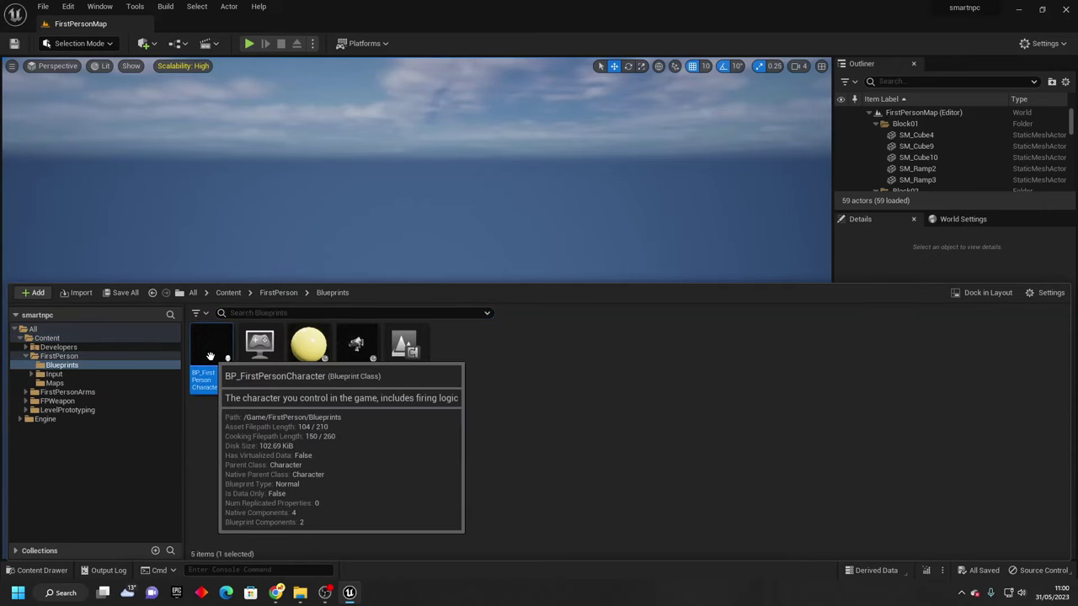
{"action": "double_click", "coordinate": [210, 356]}
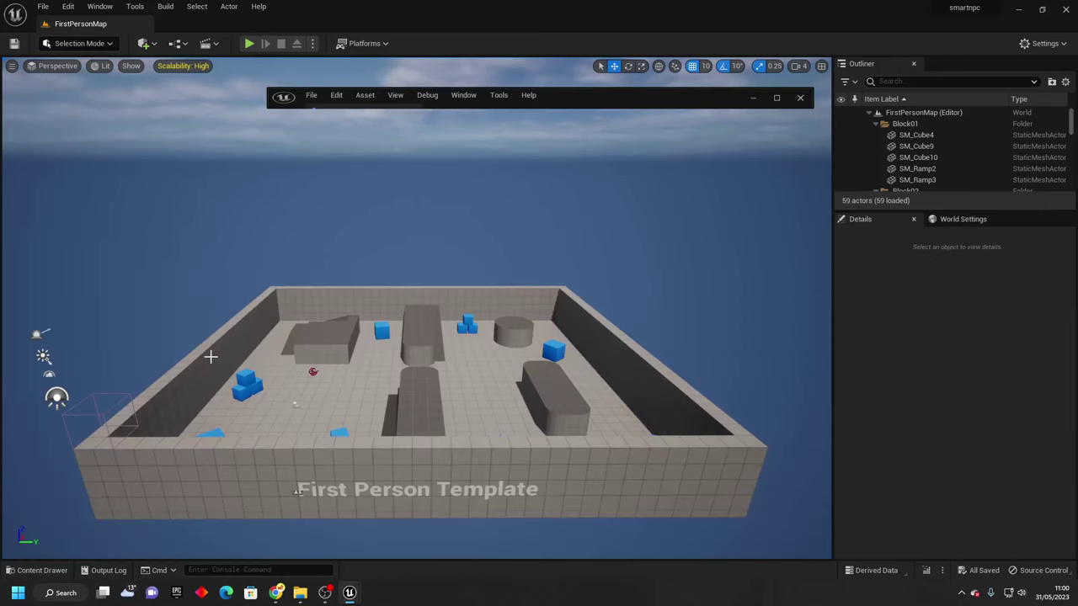
Set the Parent Class to ConvaiBasePlayer in Class Settings, save, and minimize the Blueprint editor.
{"action": "left_click", "coordinate": [775, 99]}
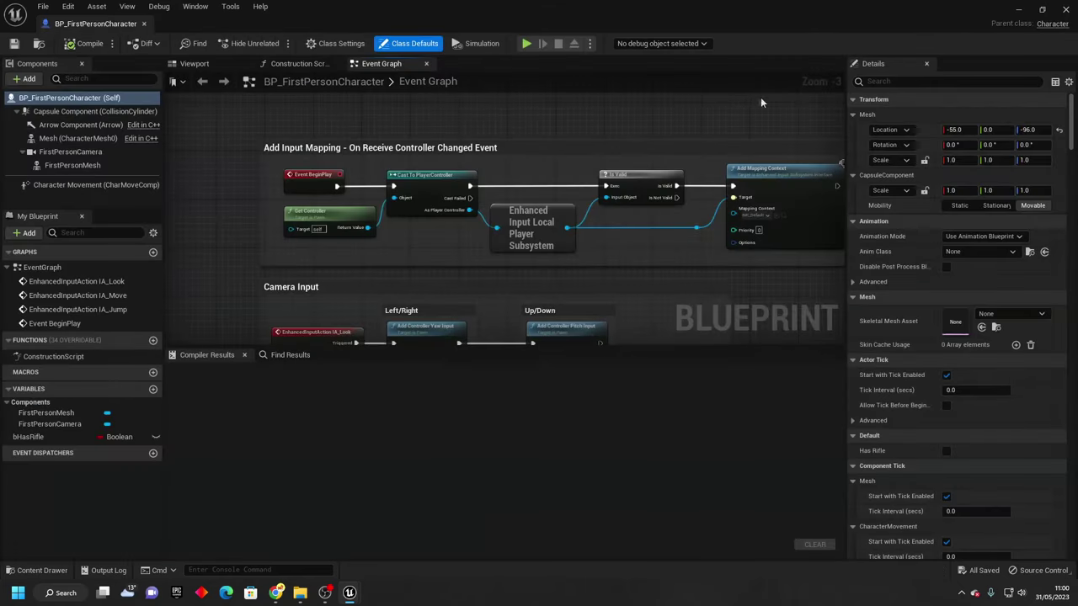
{"action": "left_click", "coordinate": [337, 43]}
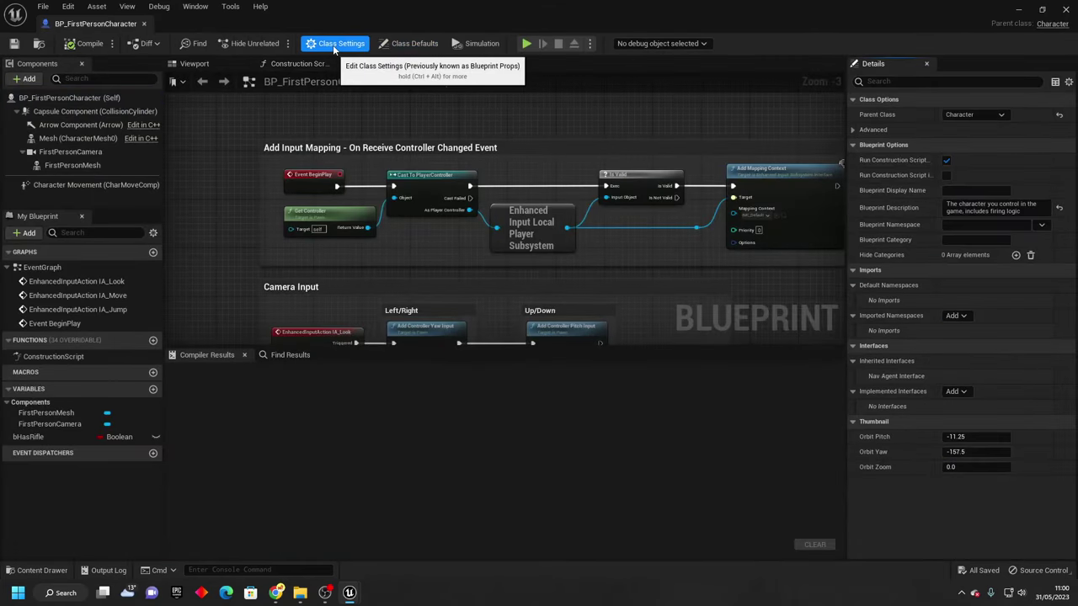
{"action": "left_click", "coordinate": [976, 117]}
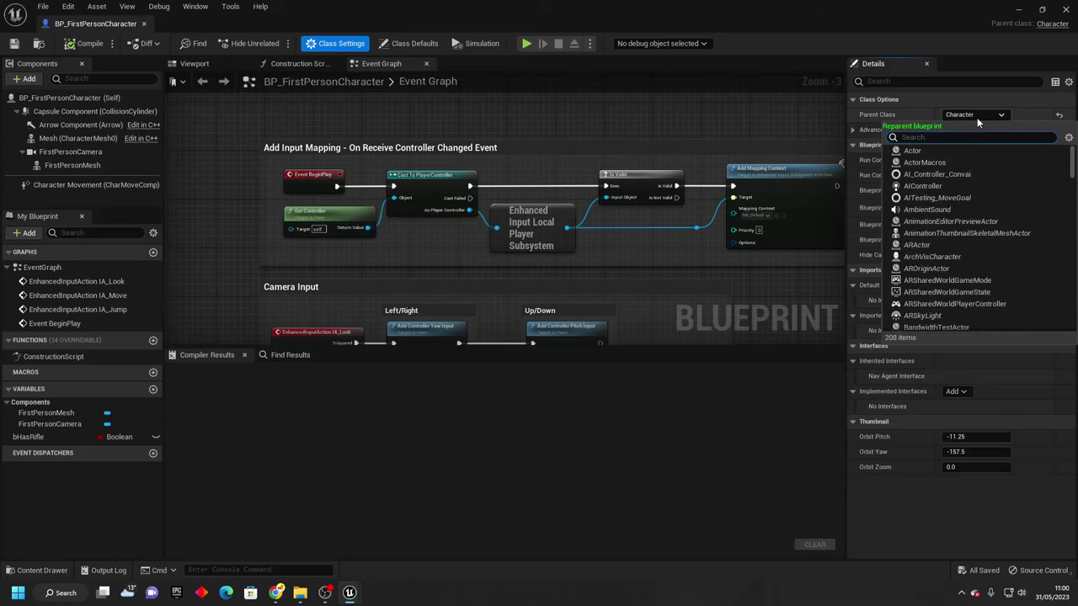
{"action": "type", "text": "convai"}
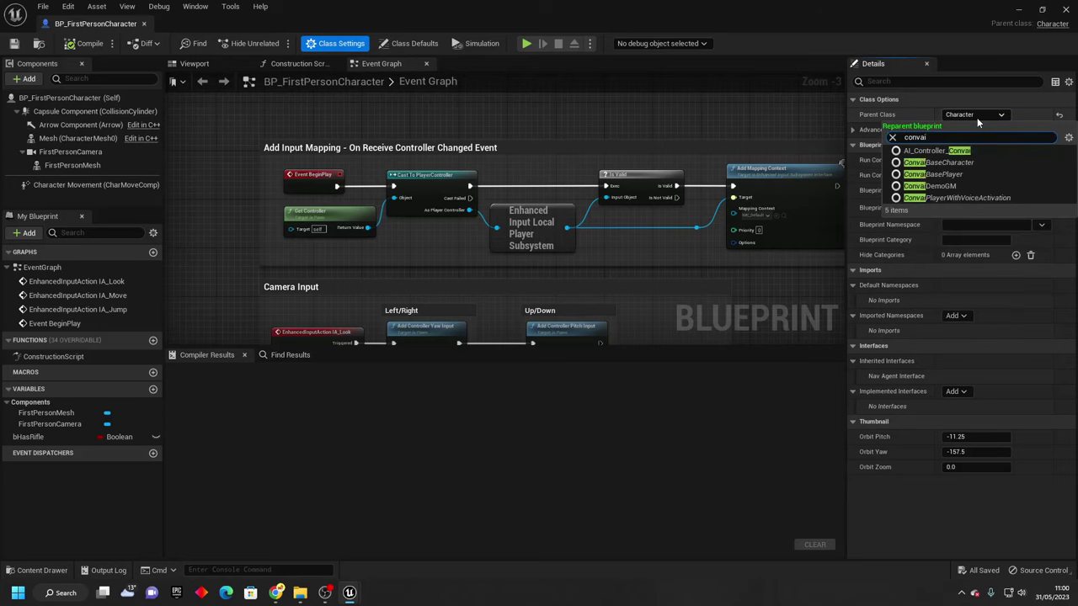
{"action": "left_click", "coordinate": [990, 175]}
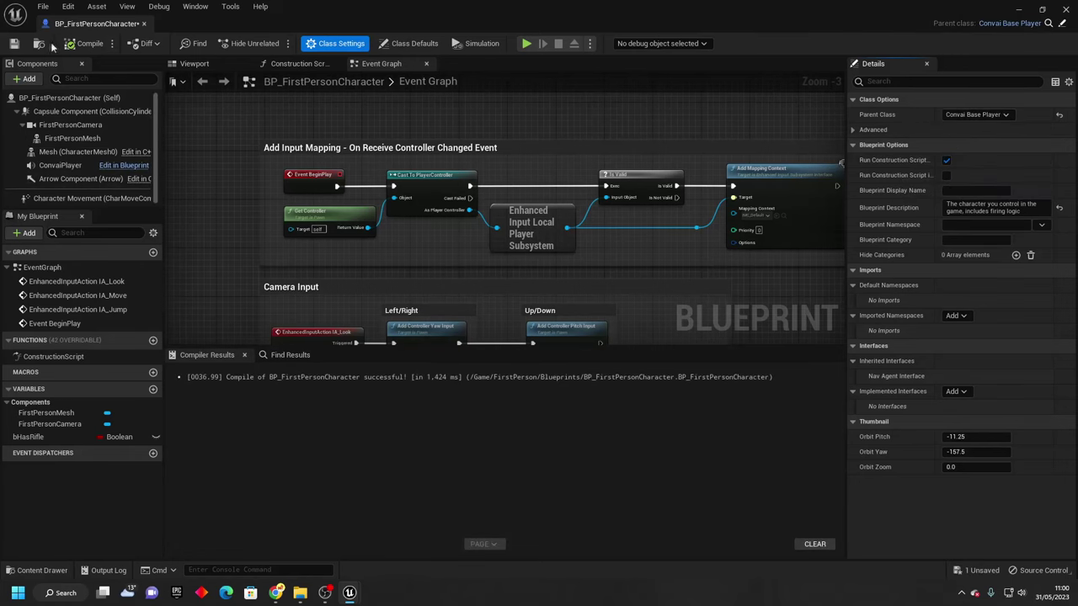
{"action": "left_click", "coordinate": [14, 43]}
{"action": "left_click", "coordinate": [1019, 10]}
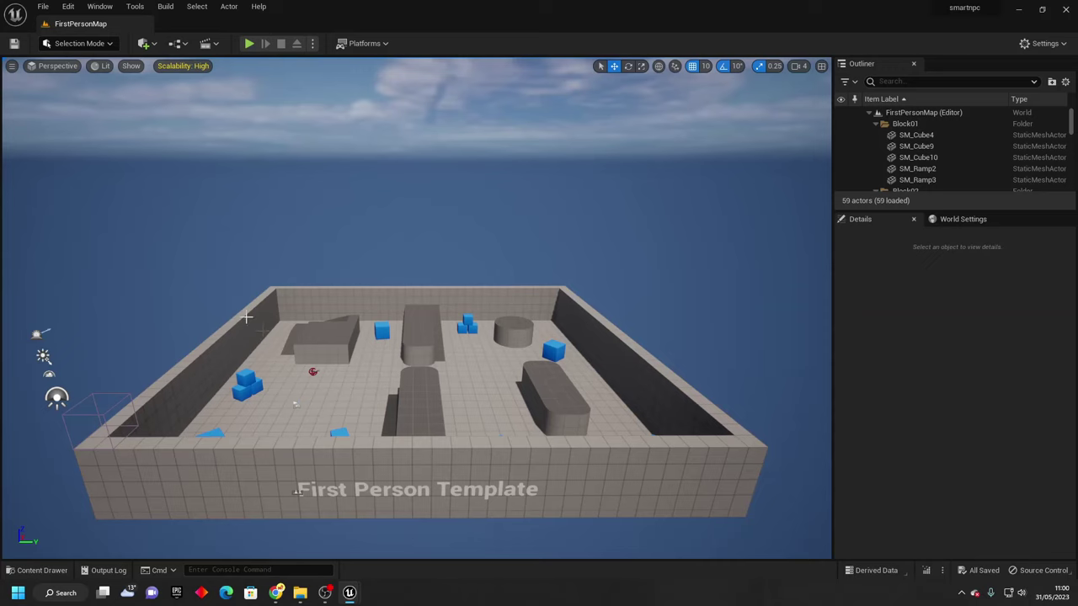
Add the Emanuel MetaHuman preset to the project through Quixel Bridge.
{"action": "left_click", "coordinate": [145, 44]}
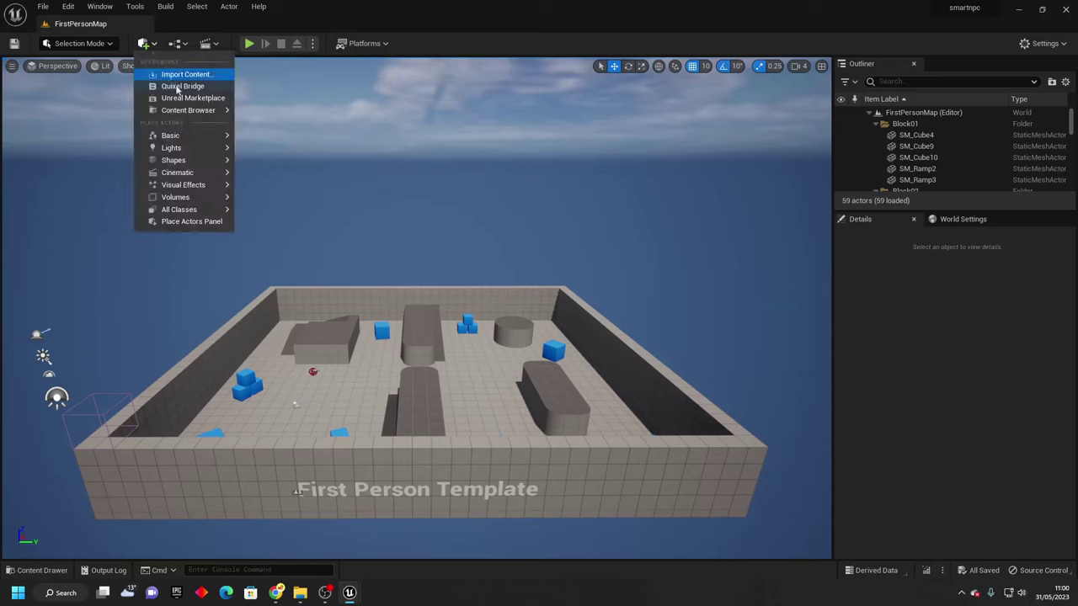
{"action": "left_click", "coordinate": [193, 88]}
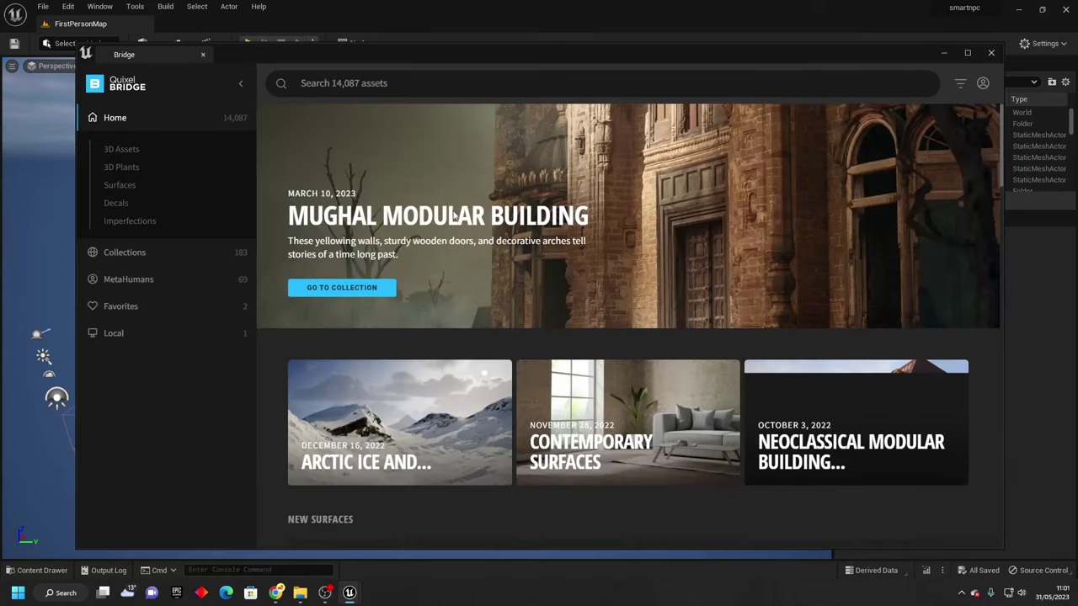
{"action": "left_click", "coordinate": [162, 286]}
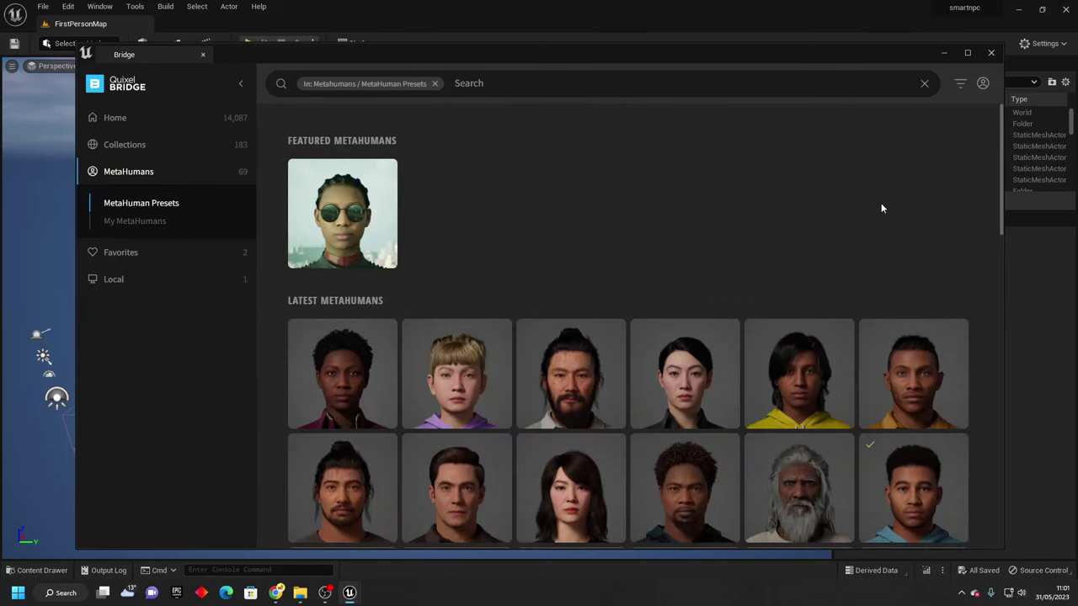
{"action": "left_click", "coordinate": [910, 468]}
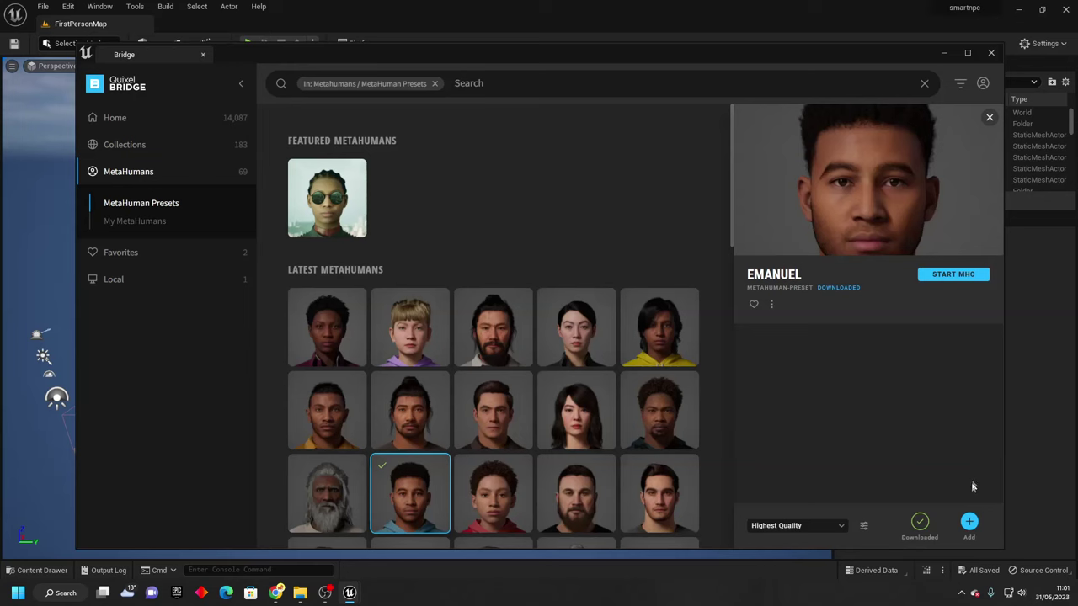
{"action": "left_click", "coordinate": [969, 522]}
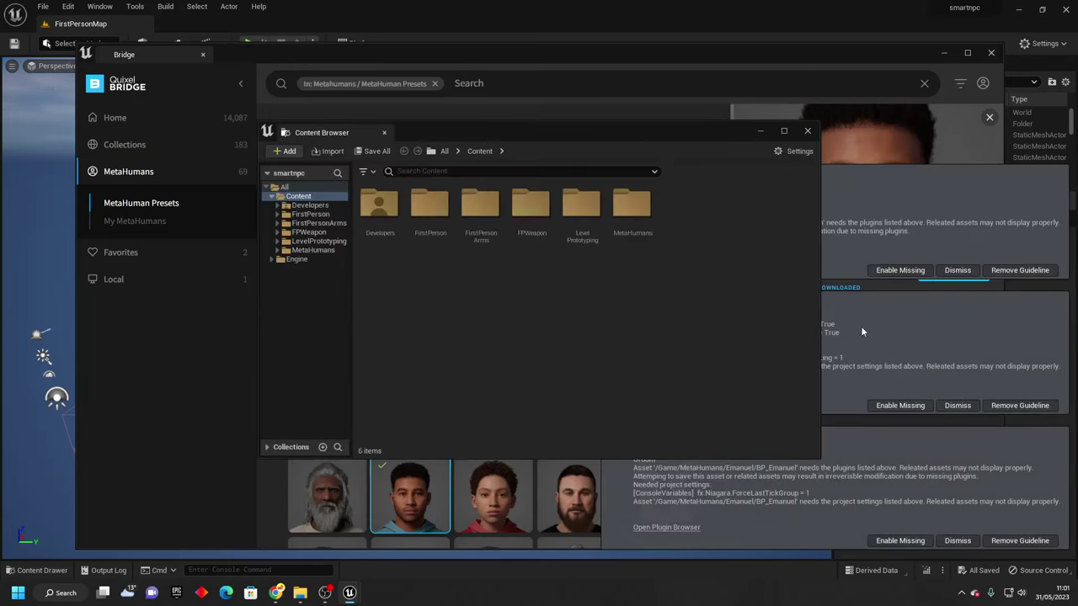
Enable the missing plugins and project settings, then restart the editor.
{"action": "left_click_drag", "start_coordinate": [701, 133], "coordinate": [320, 101]}
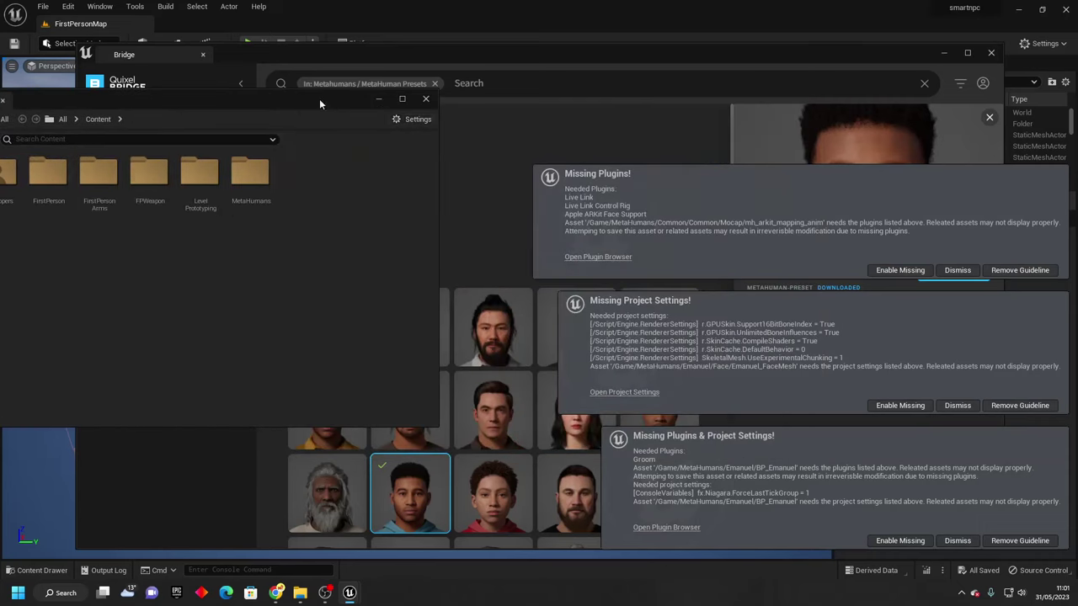
{"action": "left_click", "coordinate": [901, 269]}
{"action": "left_click", "coordinate": [898, 406]}
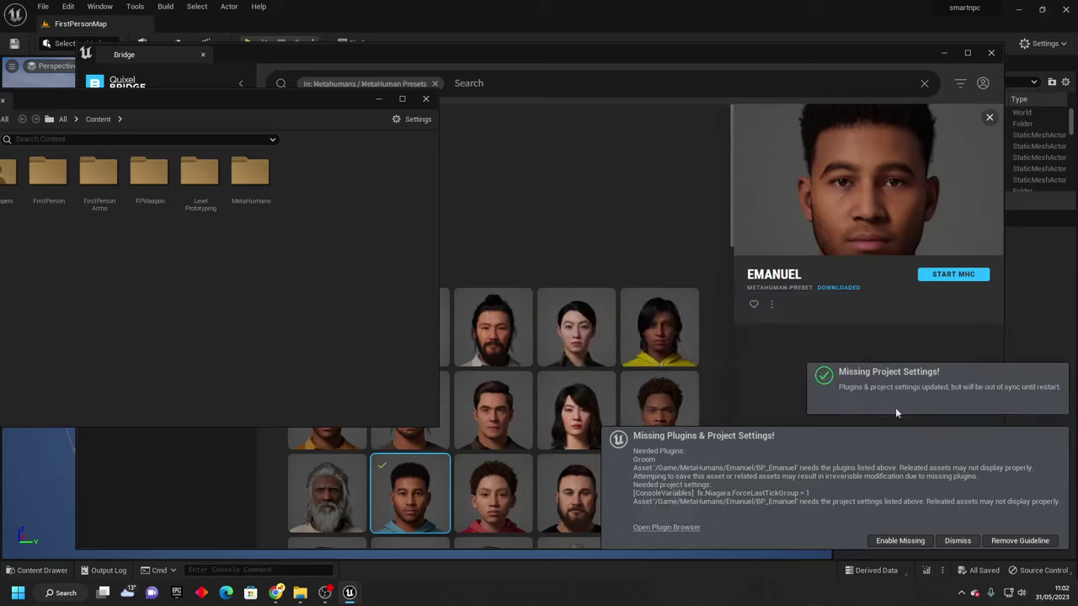
{"action": "left_click", "coordinate": [914, 542]}
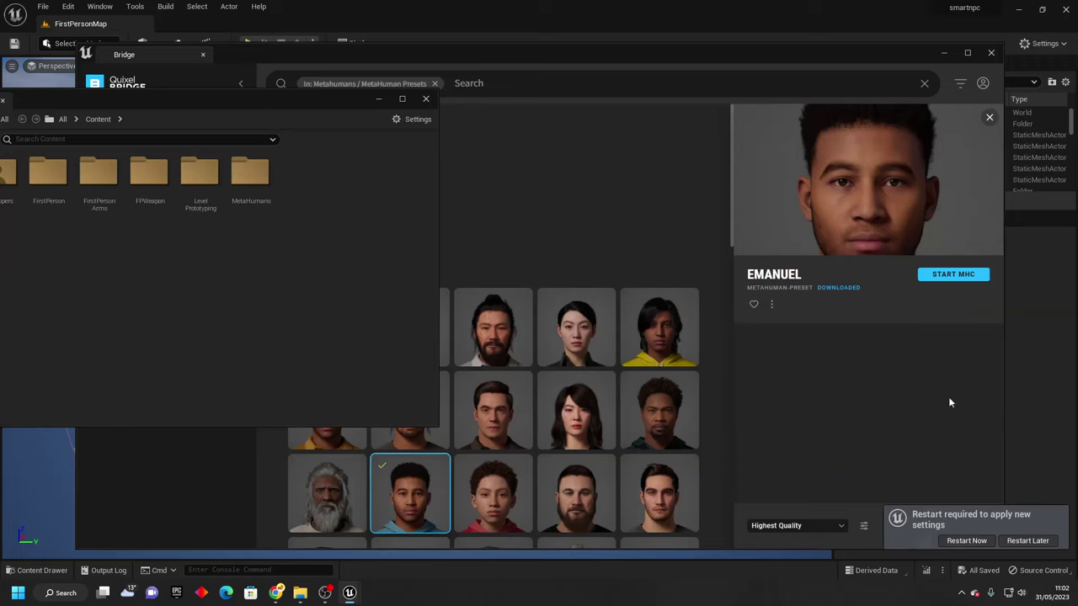
{"action": "left_click", "coordinate": [957, 541]}
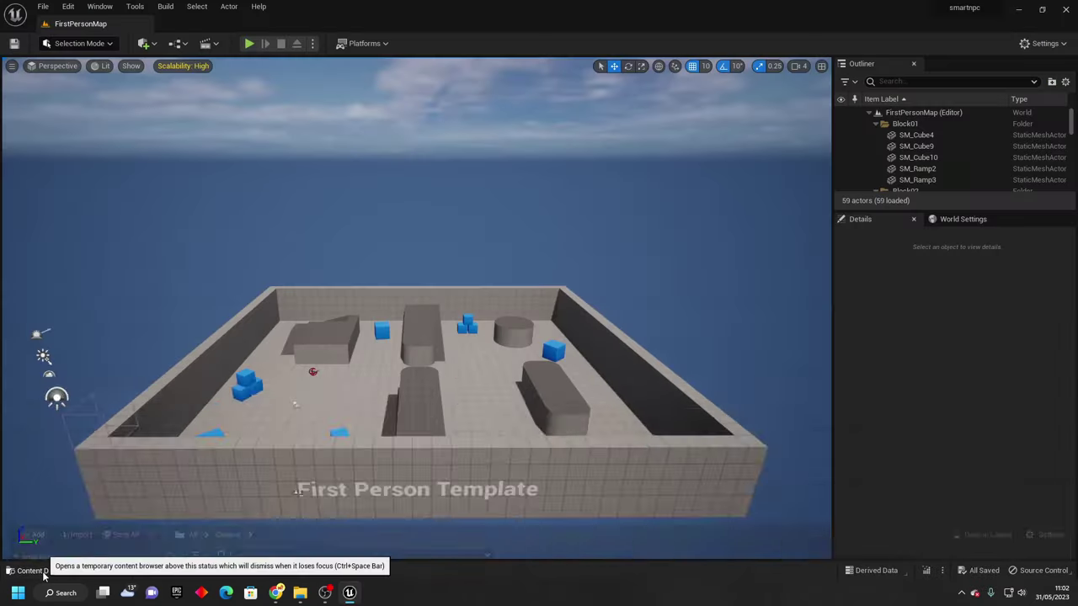
Open BP_Emanuel from the MetaHumans > Emanuel content folder.
{"action": "left_click", "coordinate": [43, 575]}
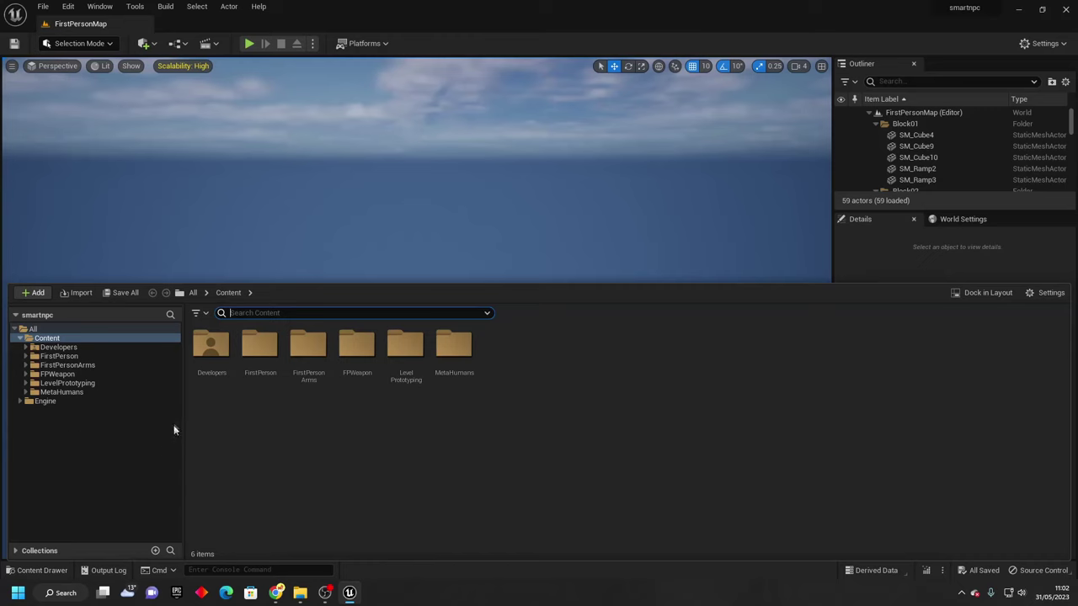
{"action": "left_click", "coordinate": [103, 392]}
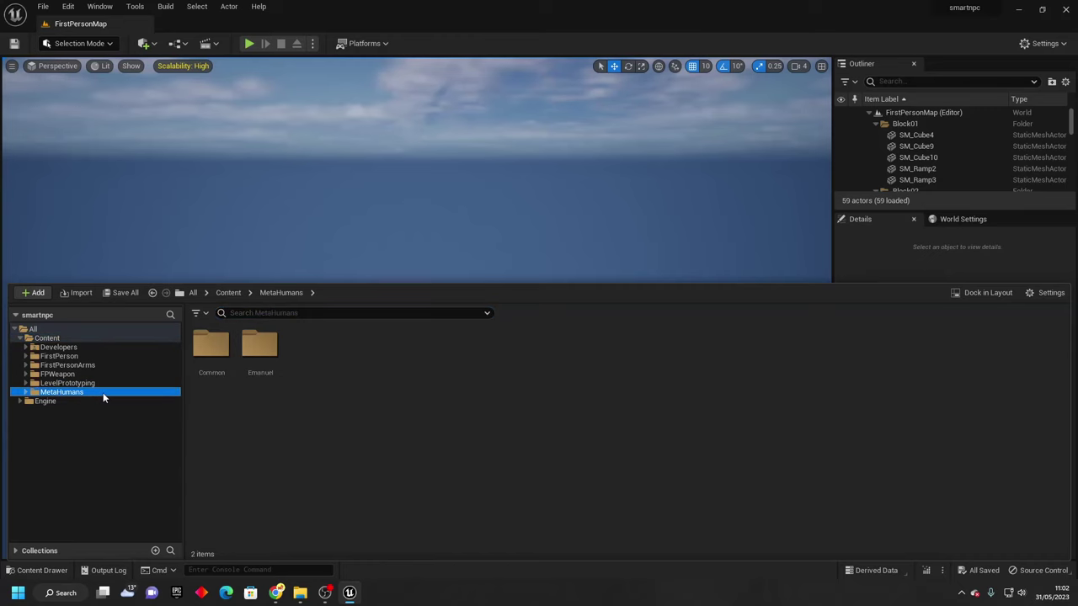
{"action": "double_click", "coordinate": [259, 345]}
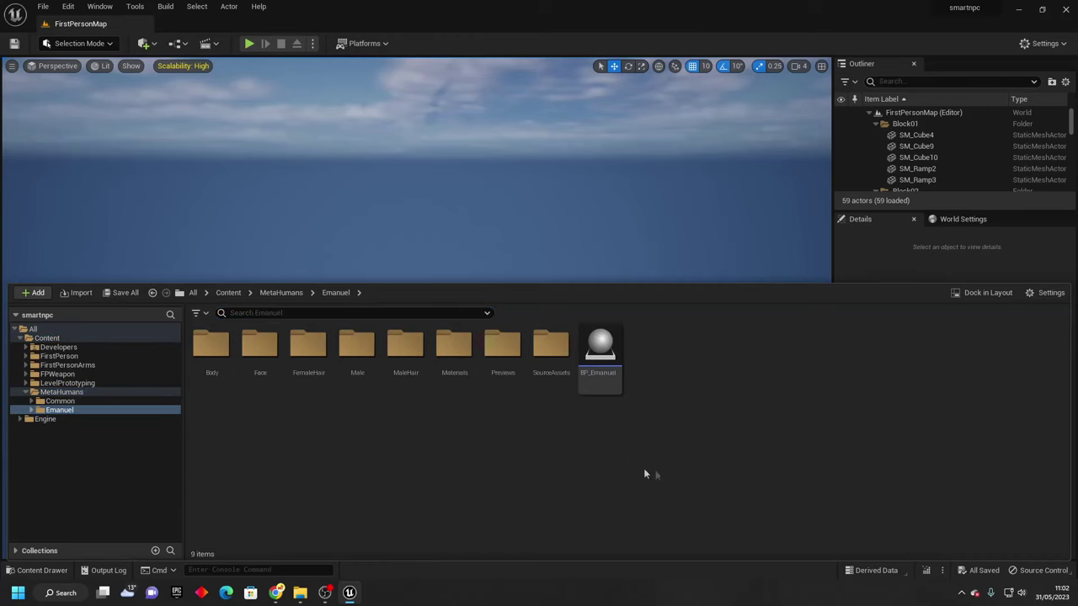
{"action": "left_click", "coordinate": [603, 347]}
{"action": "double_click", "coordinate": [601, 379]}
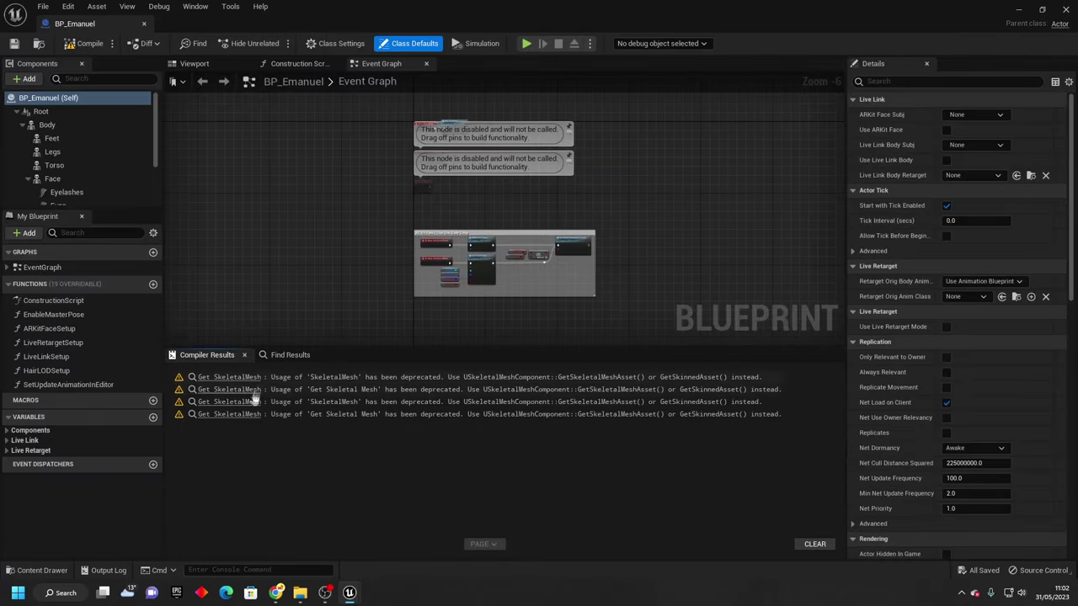
In Enable Master Pose, wire Get Skeletal Mesh Asset into Is Valid and delete the old Get Skeletal Mesh.
{"action": "left_click", "coordinate": [226, 414]}
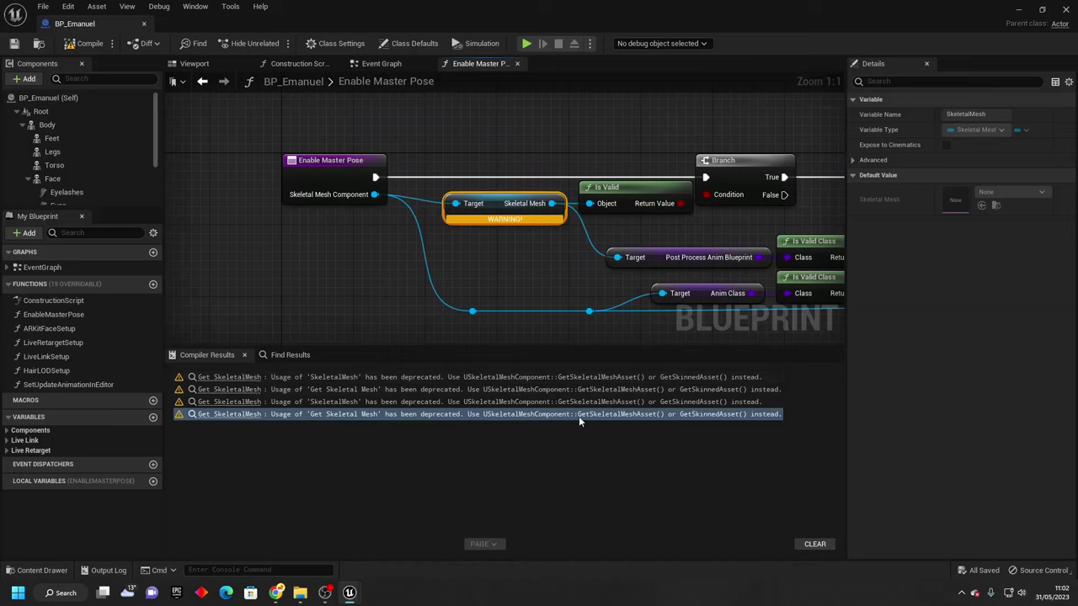
{"action": "right_click_drag", "start_coordinate": [491, 286], "coordinate": [486, 239]}
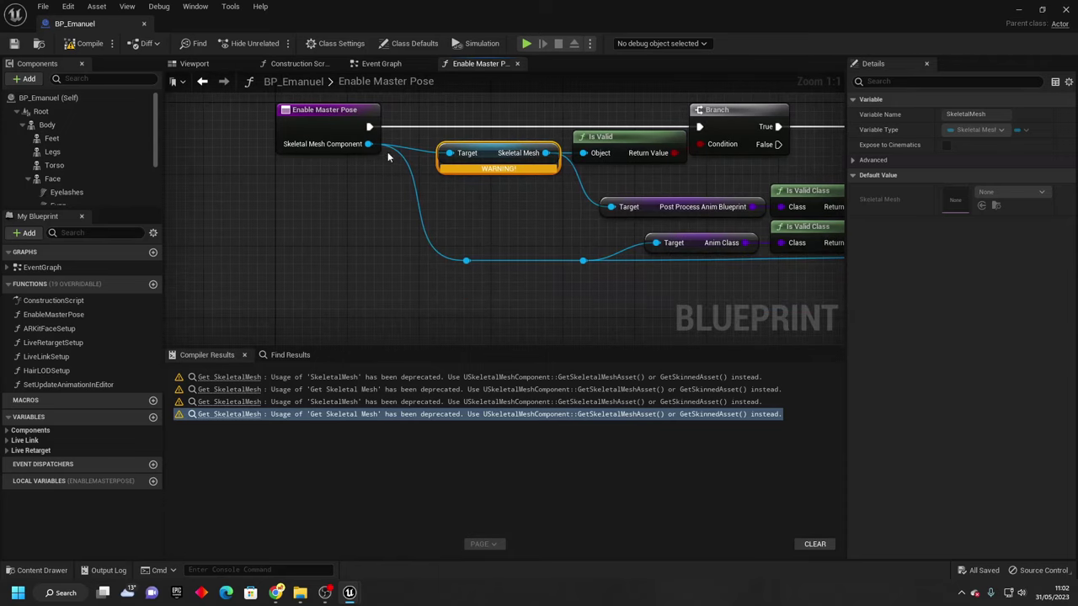
{"action": "left_click_drag", "start_coordinate": [367, 145], "coordinate": [428, 185]}
{"action": "type", "text": "get skele"}
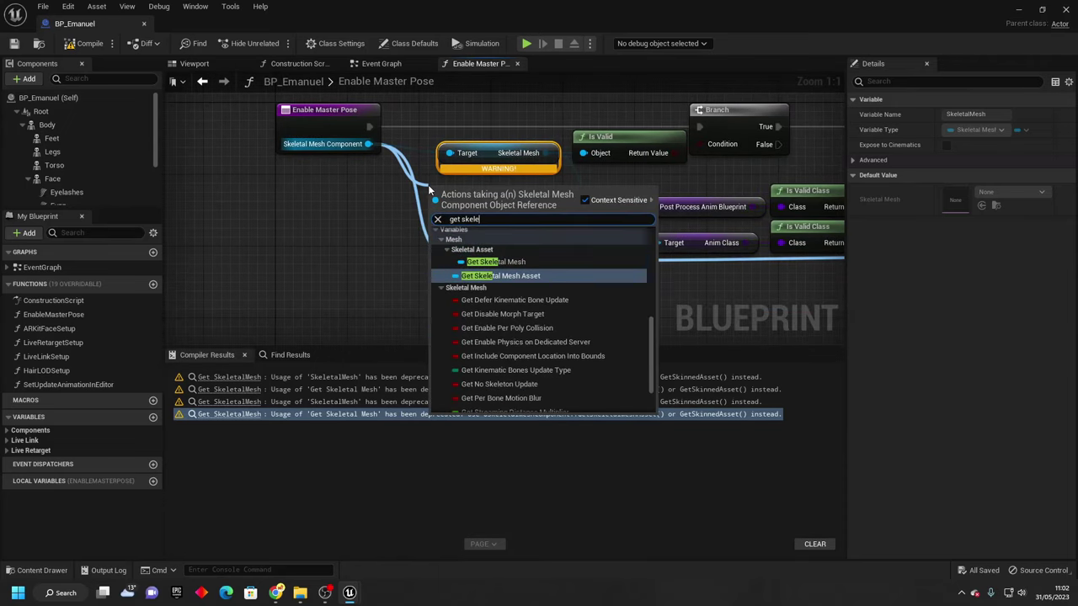
{"action": "key", "text": "Return"}
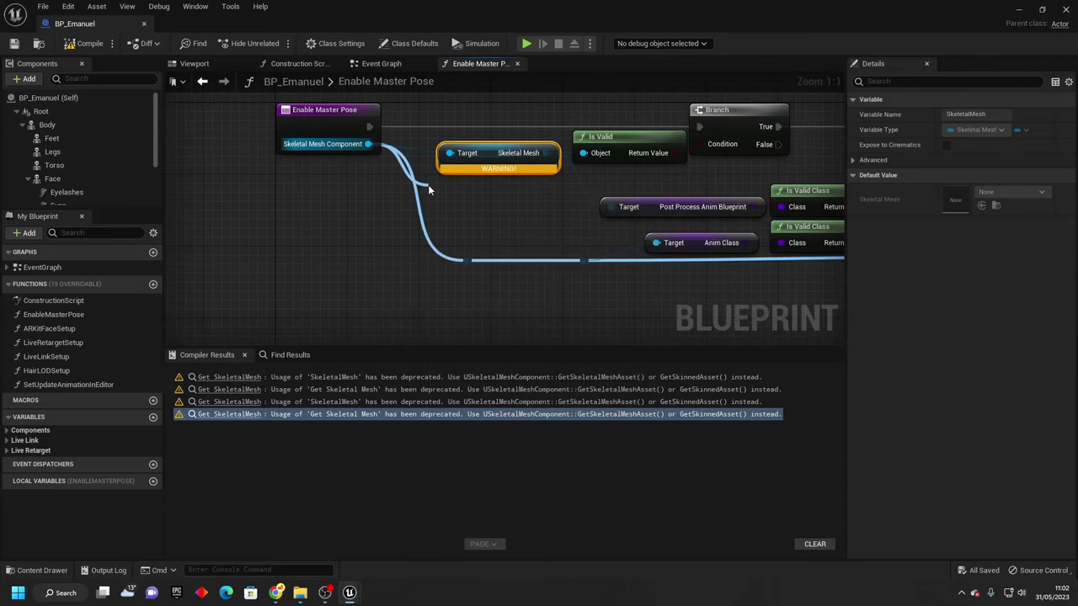
{"action": "left_click_drag", "start_coordinate": [547, 194], "coordinate": [611, 206]}
{"action": "left_click", "coordinate": [525, 156]}
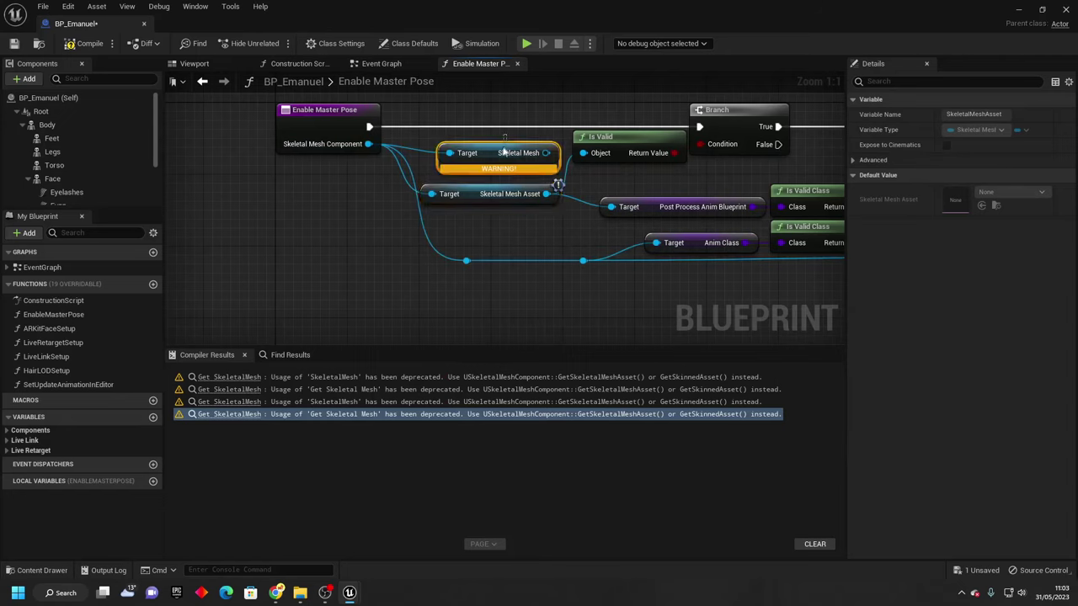
{"action": "key", "text": "Delete"}
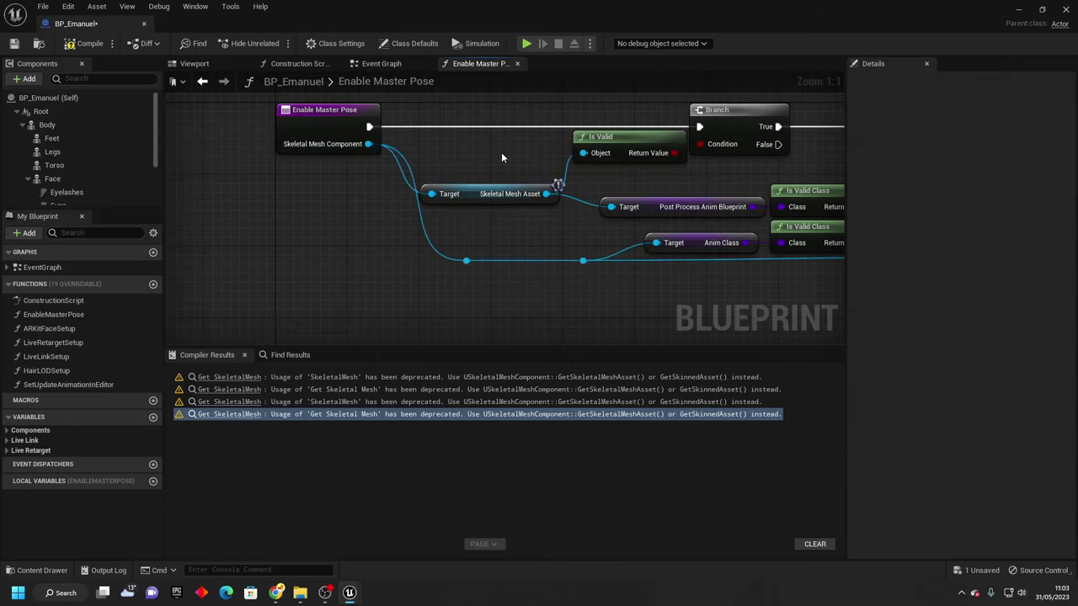
In the Construction Script, feed Face through Get Skeletal Mesh Asset into Is Valid, then compile.
{"action": "left_click", "coordinate": [240, 377]}
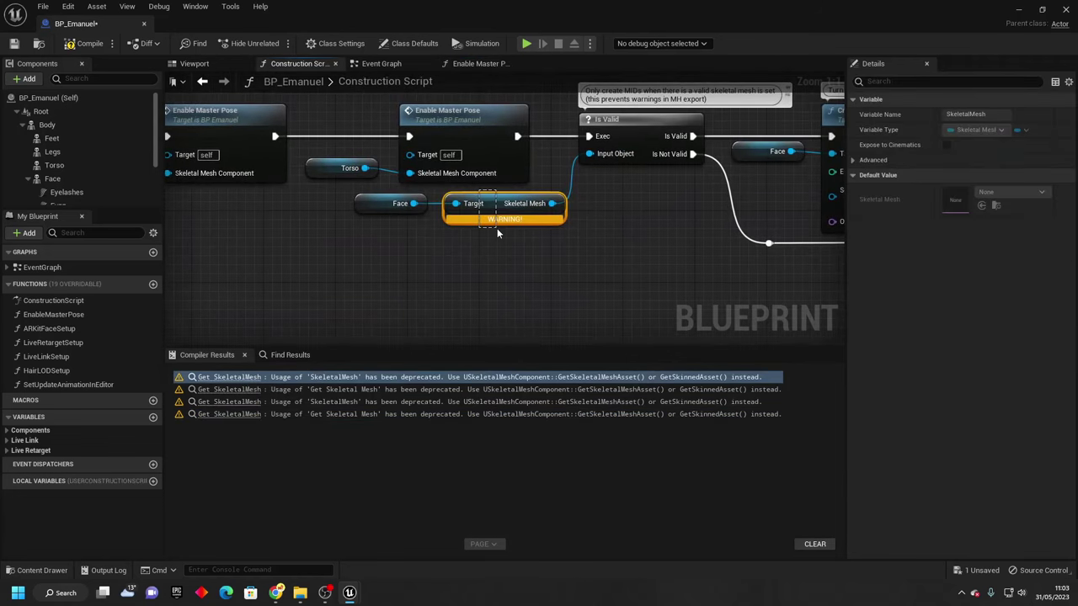
{"action": "key", "text": "Delete"}
{"action": "left_click_drag", "start_coordinate": [414, 203], "coordinate": [471, 204]}
{"action": "type", "text": "get slk"}
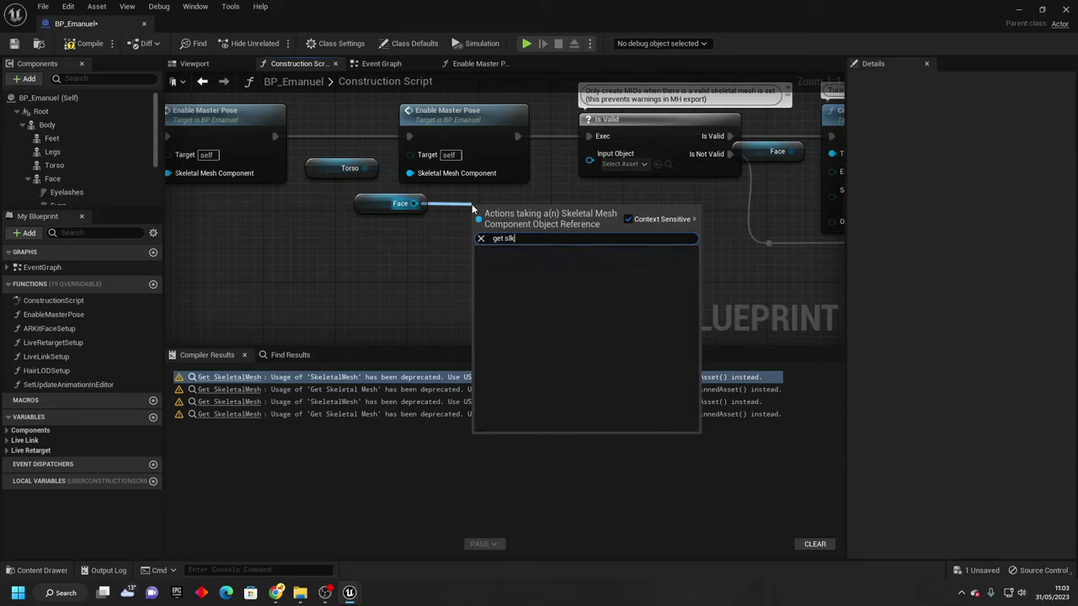
{"action": "key", "text": "BackSpace"}
{"action": "key", "text": "BackSpace"}
{"action": "type", "text": "kele"}
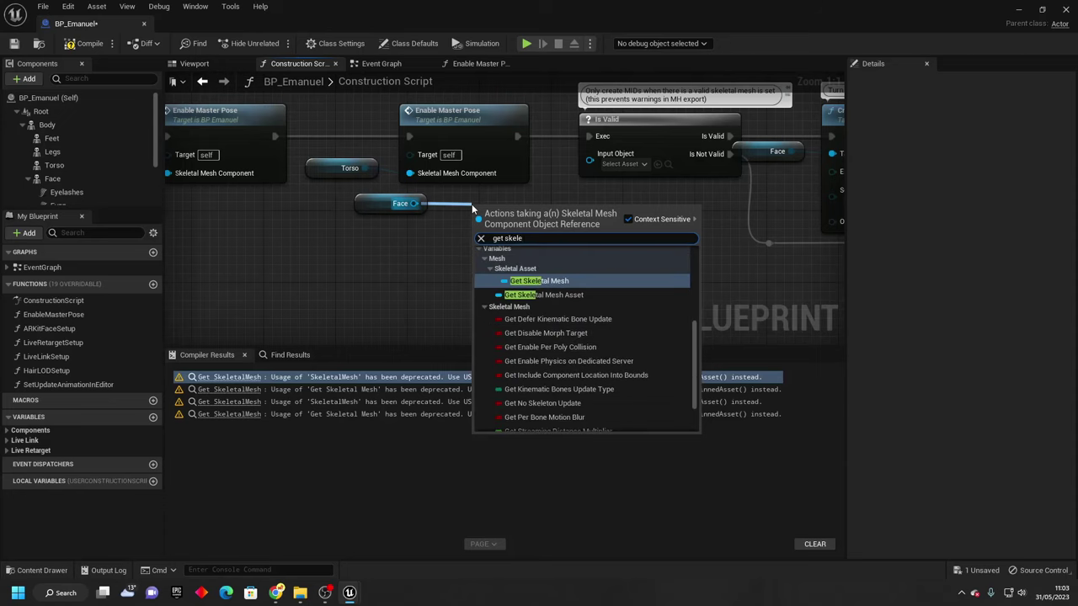
{"action": "key", "text": "Escape"}
{"action": "left_click_drag", "start_coordinate": [590, 153], "coordinate": [607, 204]}
{"action": "left_click", "coordinate": [88, 43]}
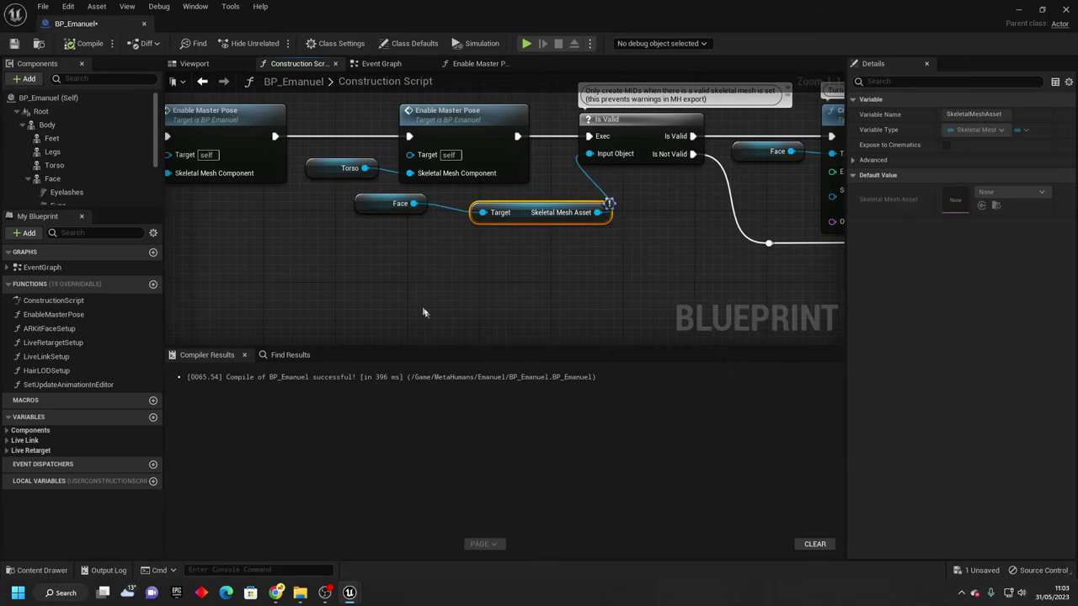
Set BP_Emanuel's Parent Class to ConvaiBaseCharacter in Class Settings.
{"action": "left_click", "coordinate": [452, 263]}
{"action": "left_click", "coordinate": [335, 43]}
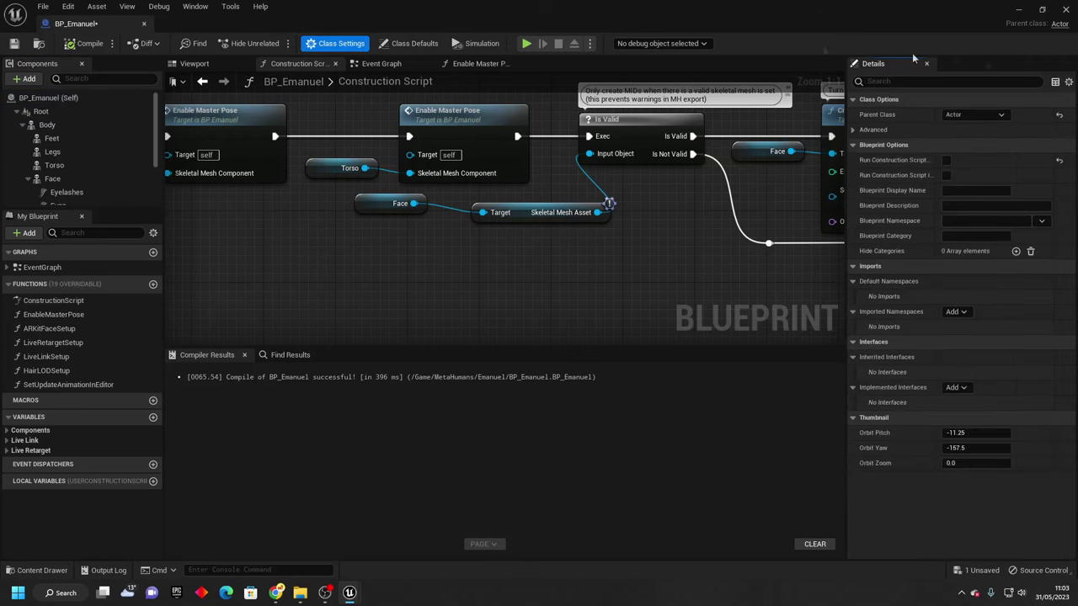
{"action": "left_click", "coordinate": [998, 120]}
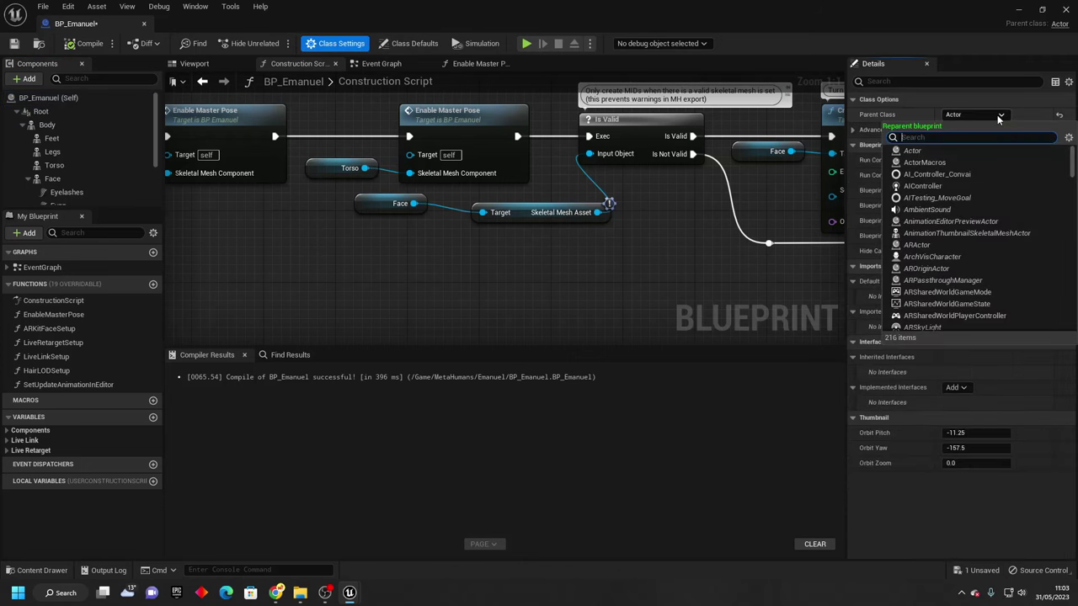
{"action": "type", "text": "convai"}
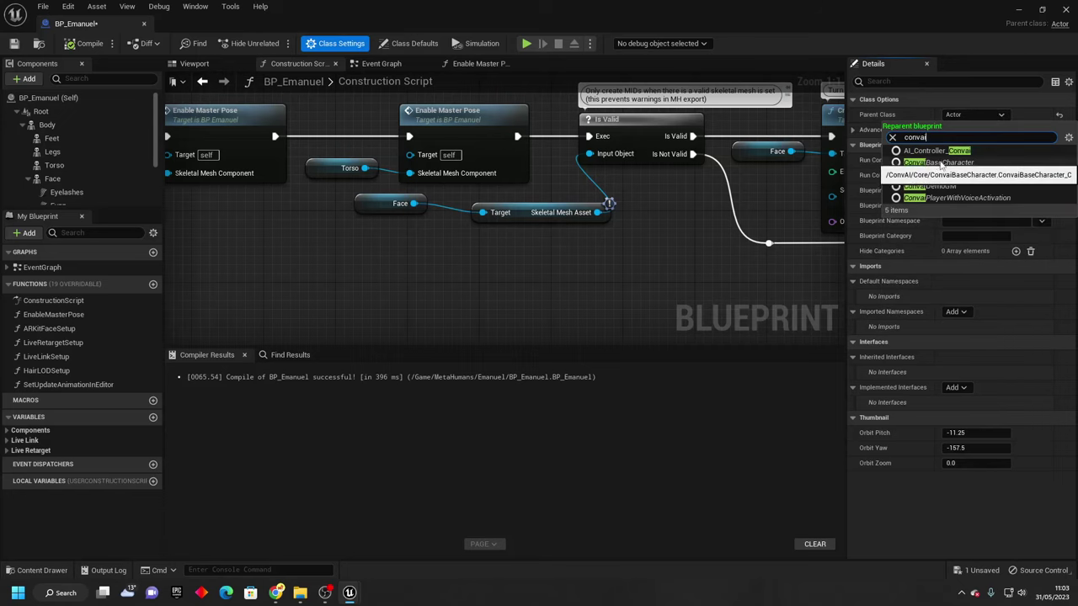
{"action": "left_click", "coordinate": [937, 162]}
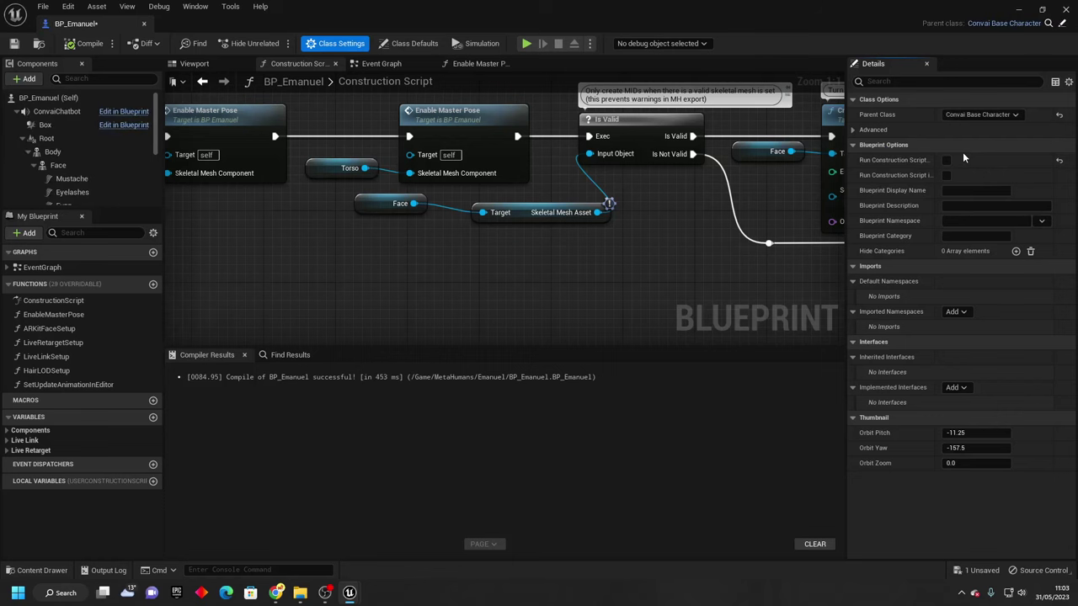
Set the Face component's Anim Class to Convai_MetaHuman_FaceAnim.
{"action": "left_click", "coordinate": [194, 63]}
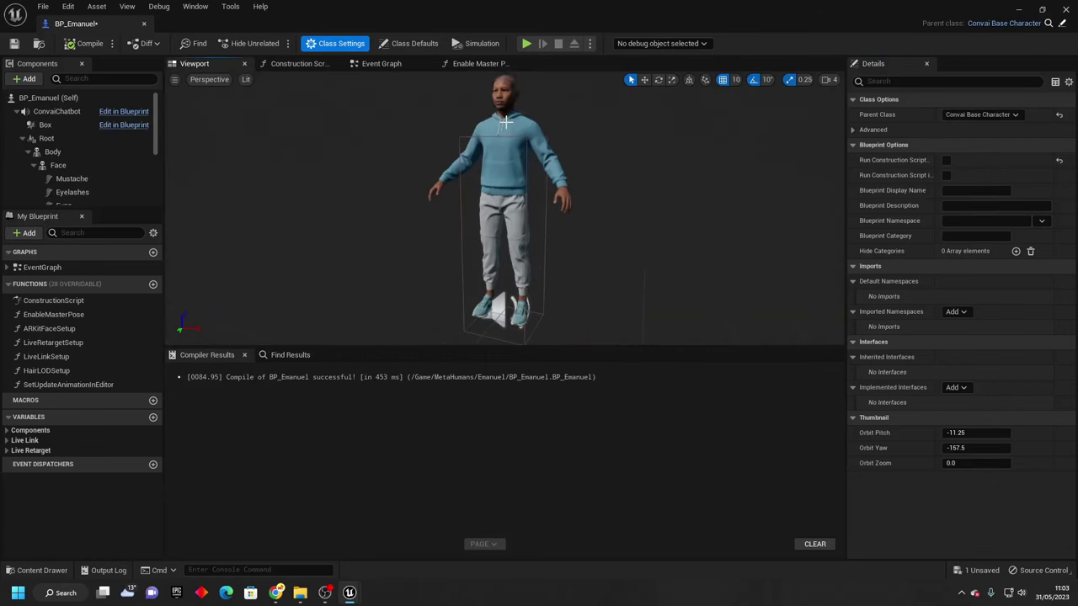
{"action": "left_click", "coordinate": [504, 101]}
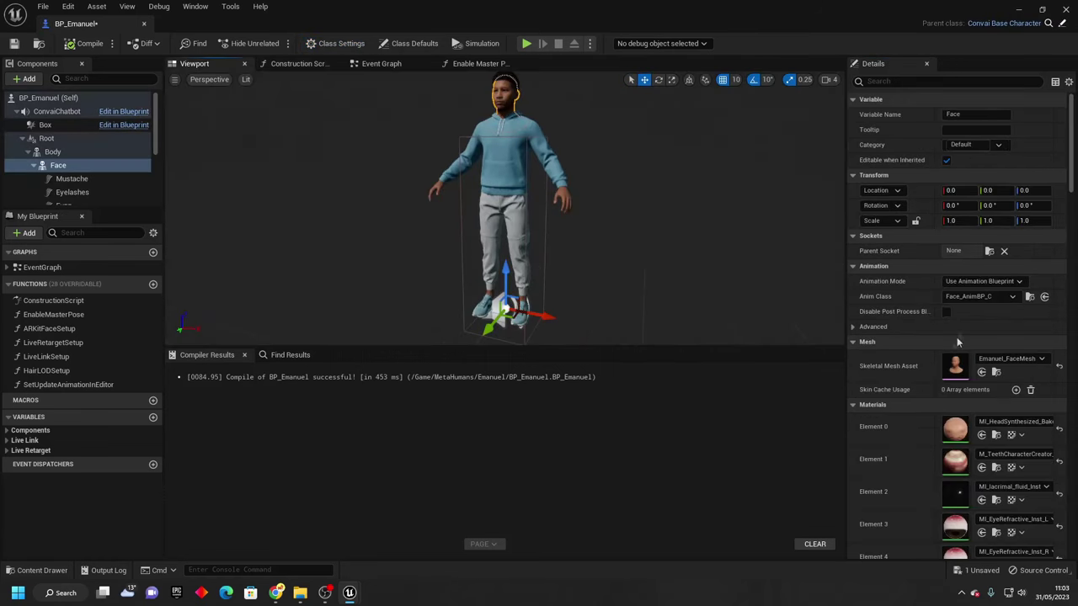
{"action": "left_click", "coordinate": [988, 296]}
{"action": "type", "text": "face"}
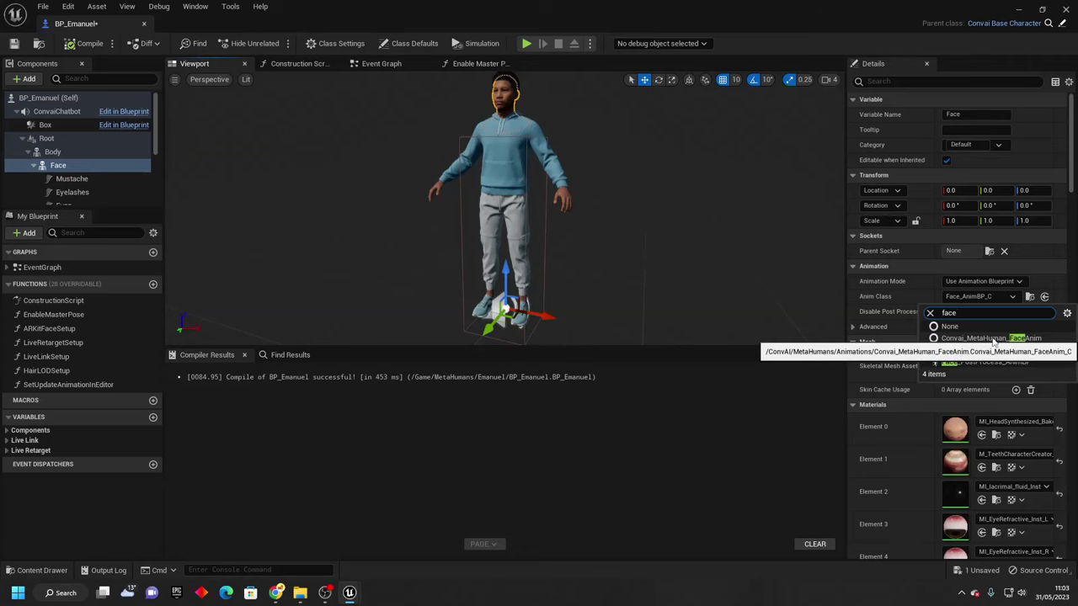
{"action": "left_click", "coordinate": [989, 338]}
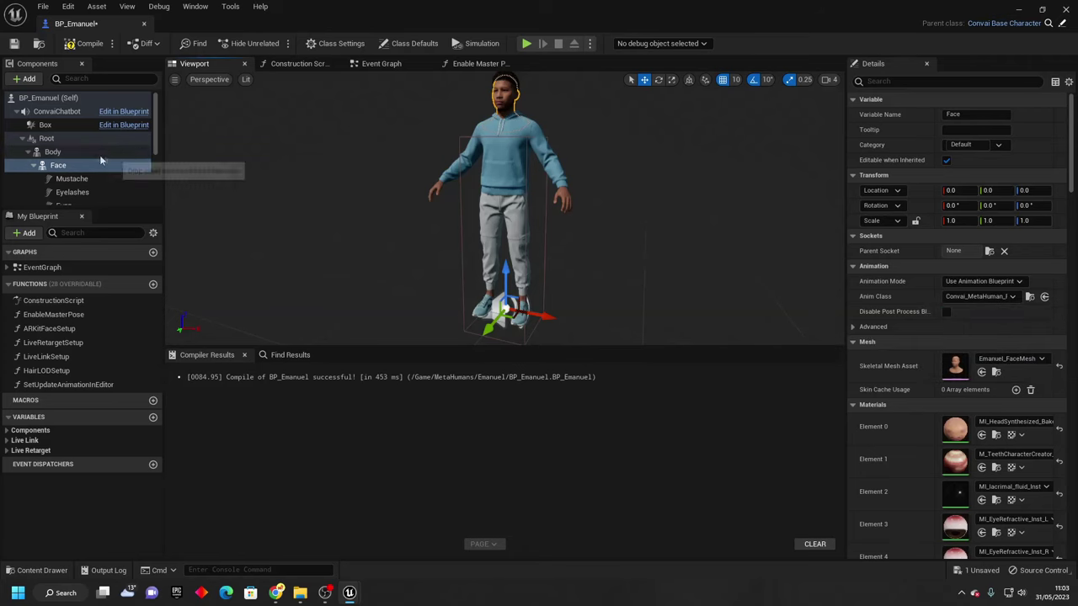
Set the Body component's Anim Class to Convai_MetaHuman_BodyAnim and compile the blueprint.
{"action": "left_click", "coordinate": [53, 151]}
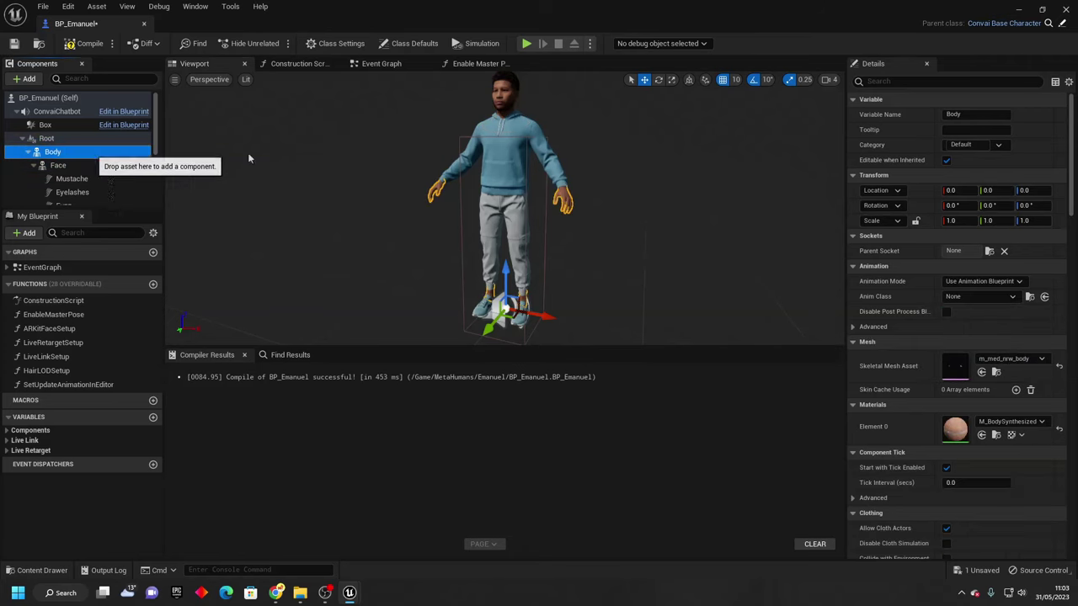
{"action": "left_click", "coordinate": [990, 296]}
{"action": "type", "text": "body"}
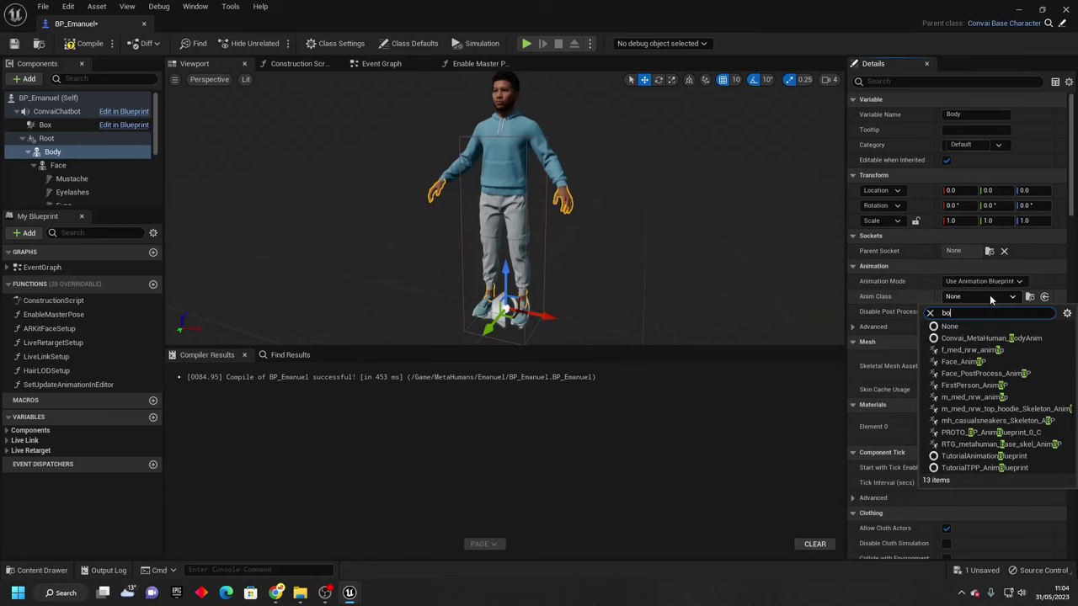
{"action": "left_click", "coordinate": [968, 337]}
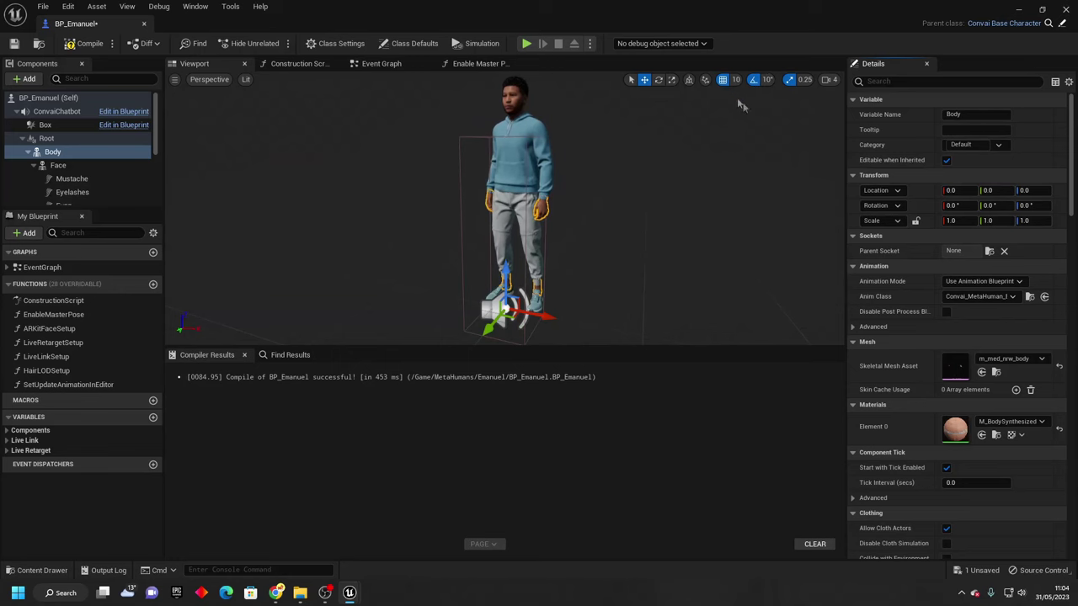
{"action": "left_click", "coordinate": [93, 45]}
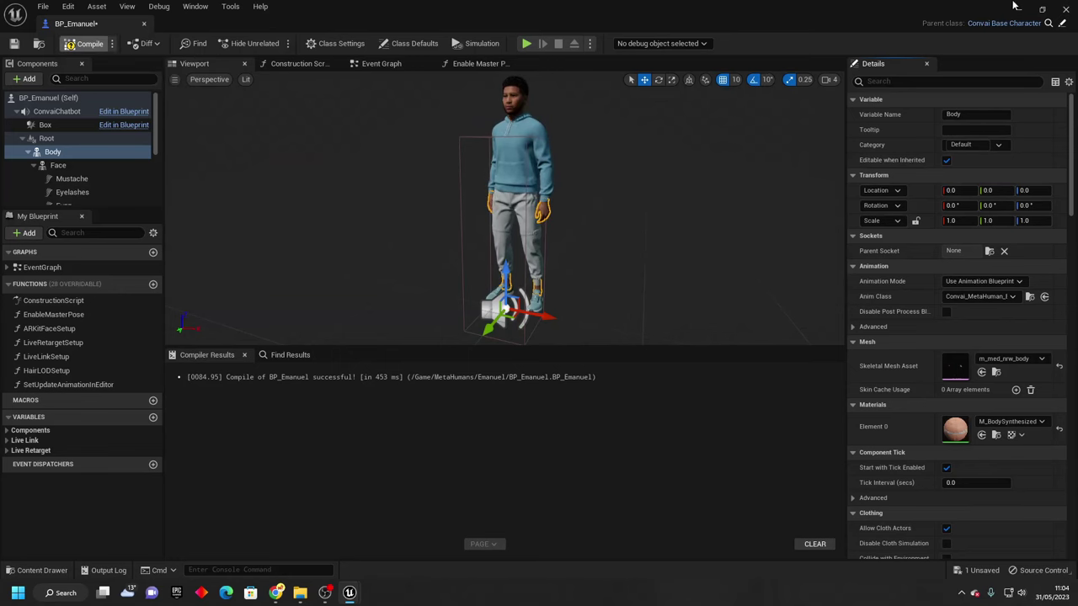
Open Project Settings to the Convai plugin page with its empty API Key, then switch to Chrome.
{"action": "left_click", "coordinate": [1018, 9]}
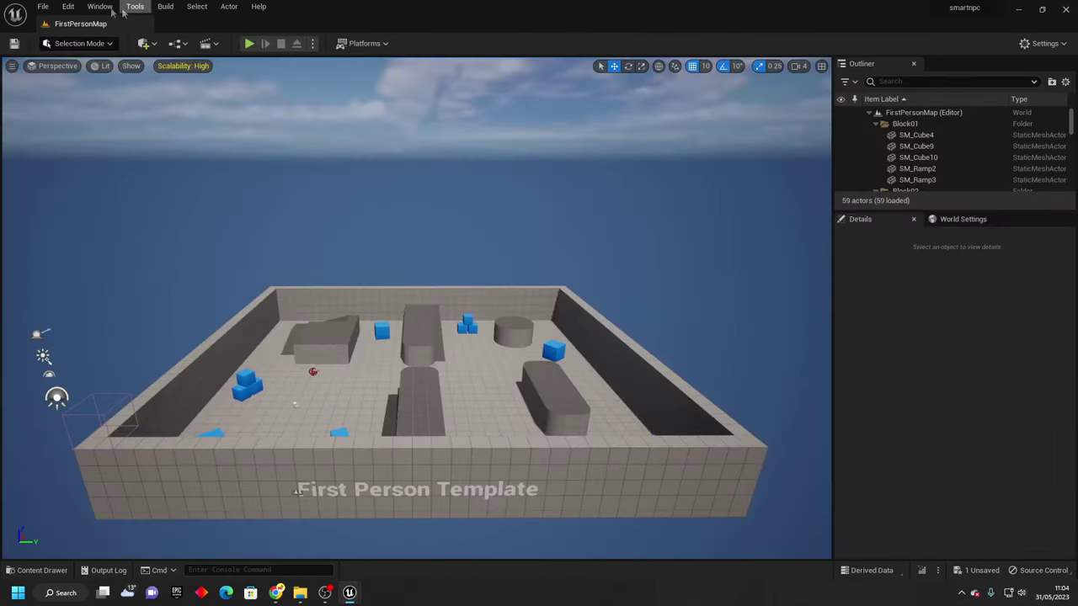
{"action": "left_click", "coordinate": [66, 7]}
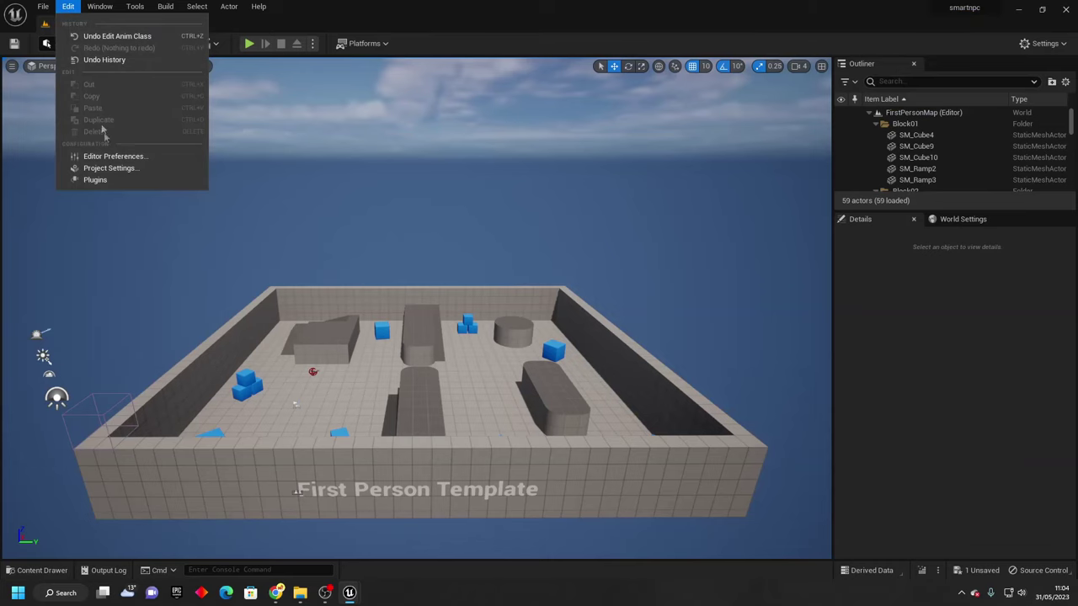
{"action": "left_click", "coordinate": [112, 169]}
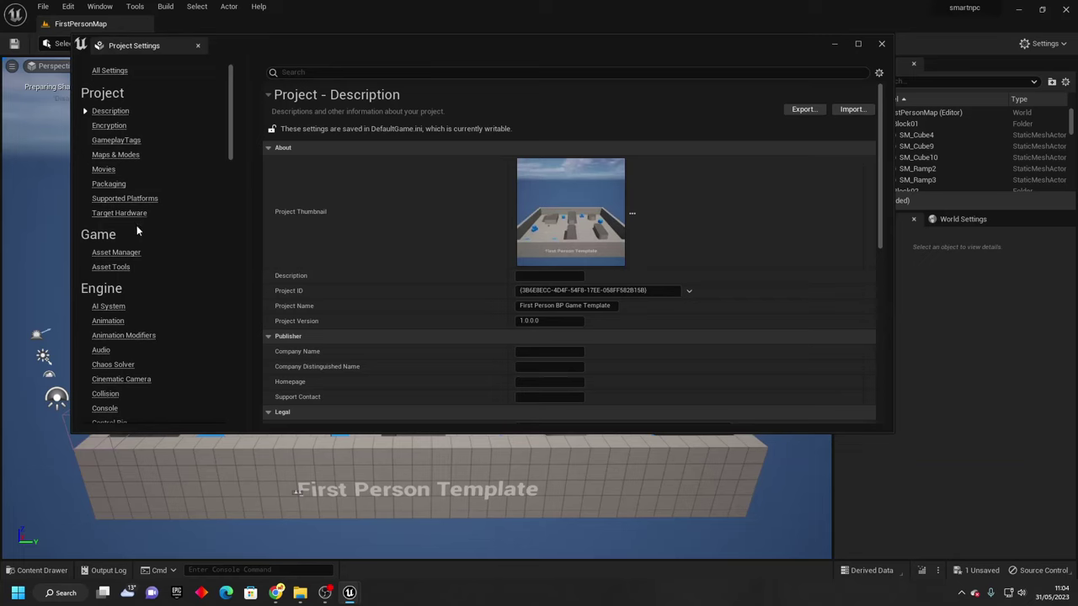
{"action": "scroll", "coordinate": [145, 227], "scroll_direction": "down", "scroll_amount": 3}
{"action": "scroll", "coordinate": [150, 228], "scroll_direction": "down", "scroll_amount": 15}
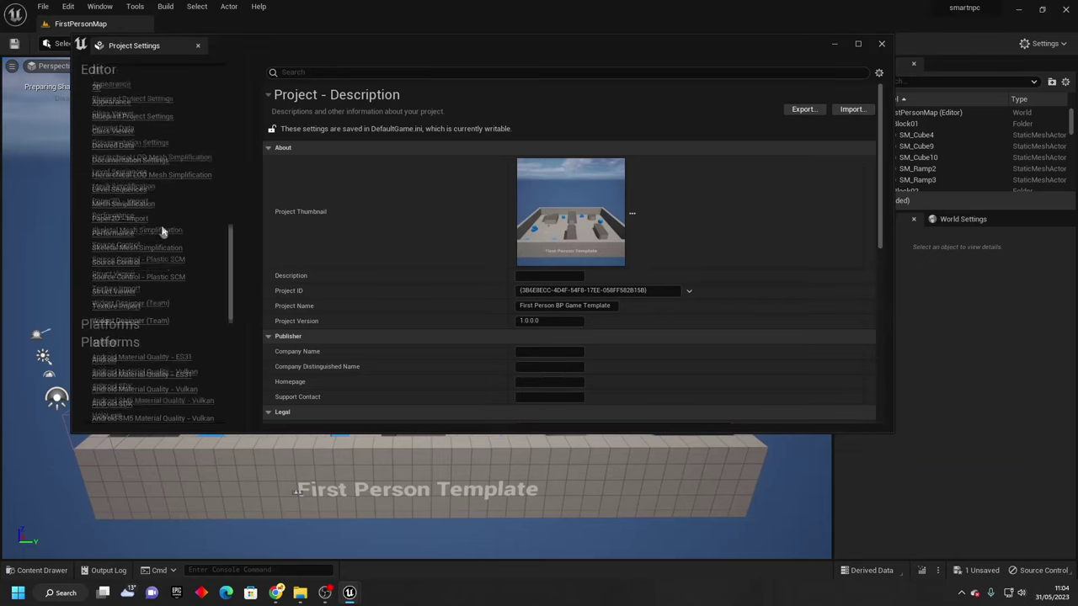
{"action": "scroll", "coordinate": [155, 242], "scroll_direction": "down", "scroll_amount": 4}
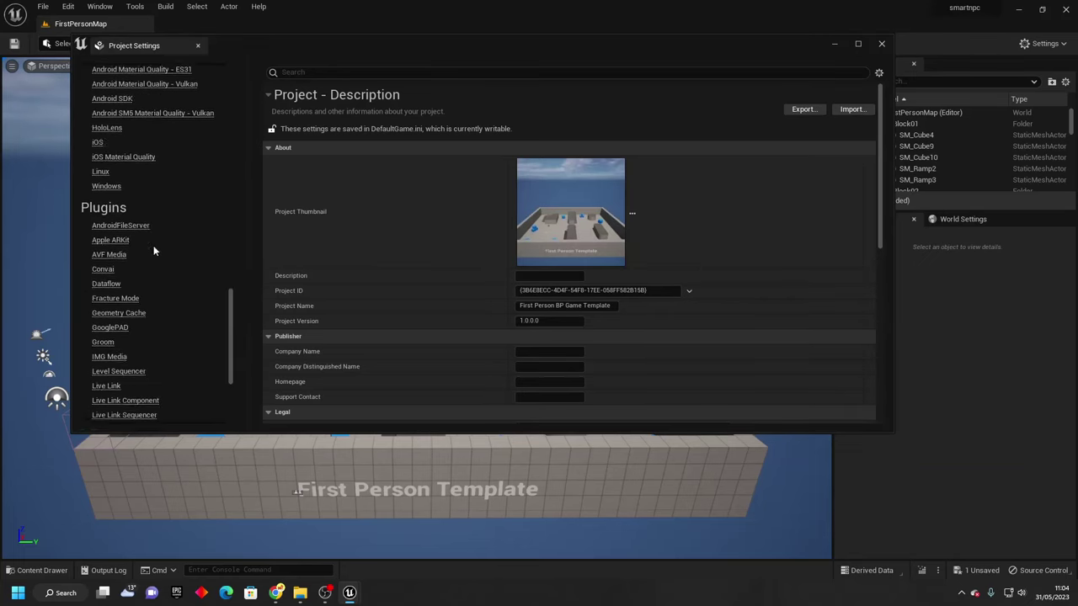
{"action": "left_click", "coordinate": [104, 269]}
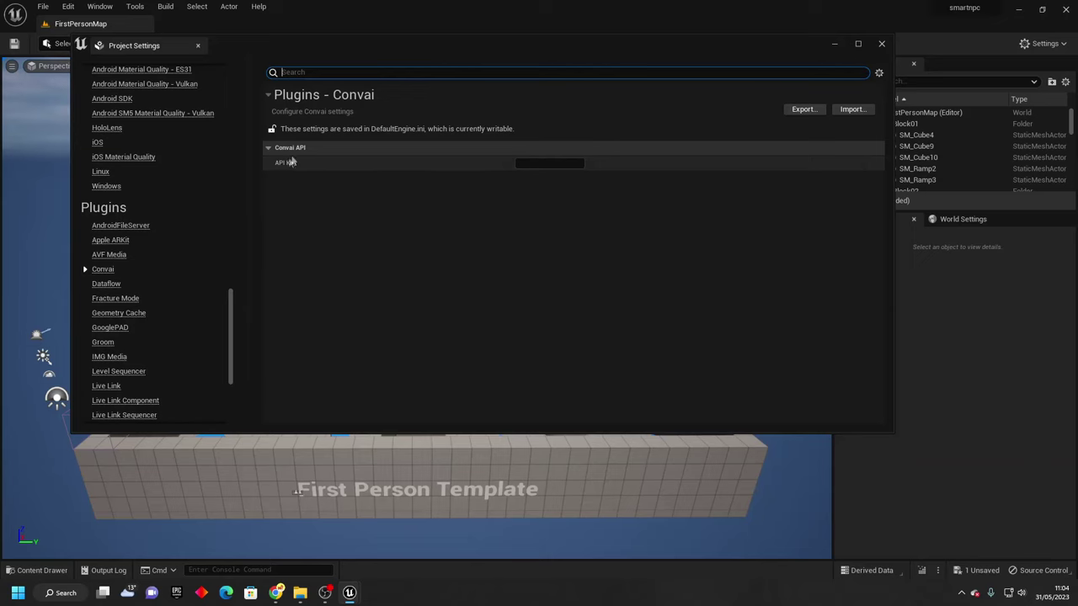
{"action": "left_click", "coordinate": [276, 593]}
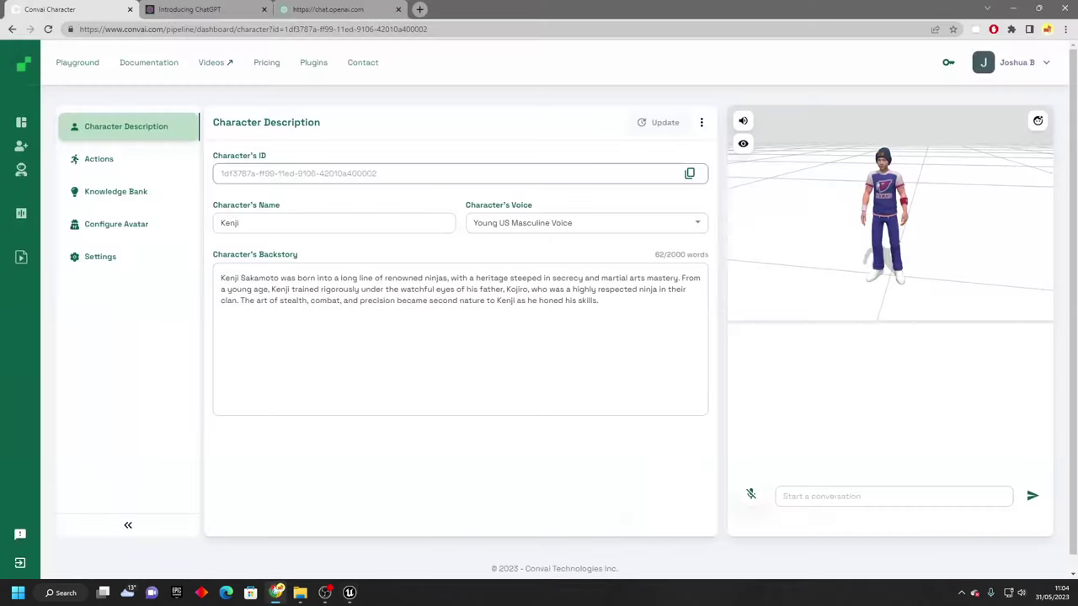
Copy the Convai API key from the API Details panel and return to Unreal.
{"action": "left_click", "coordinate": [948, 63]}
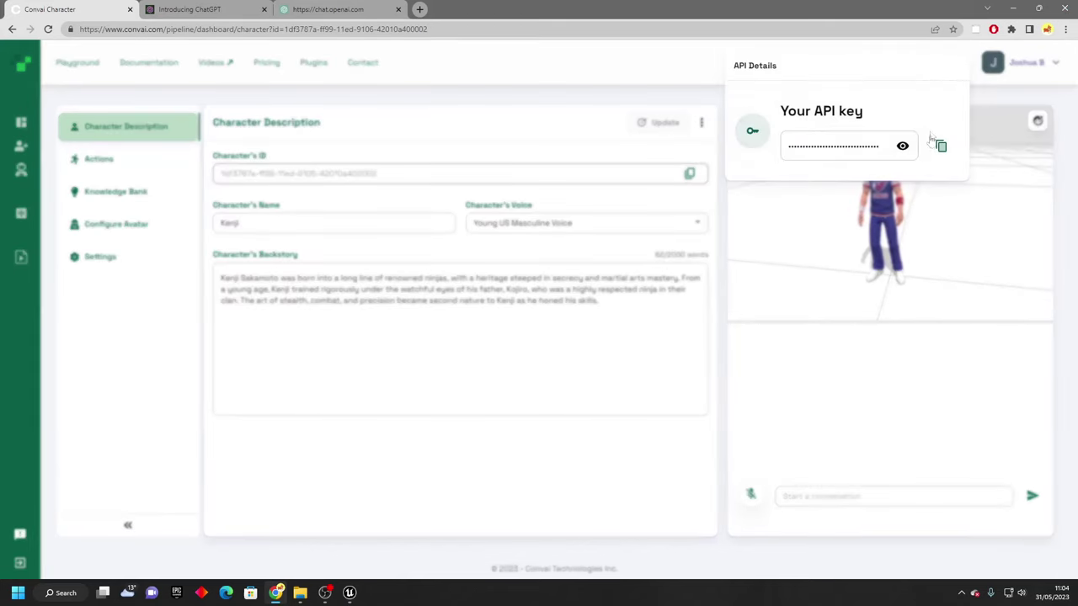
{"action": "left_click", "coordinate": [941, 146]}
{"action": "key", "text": "alt+Tab"}
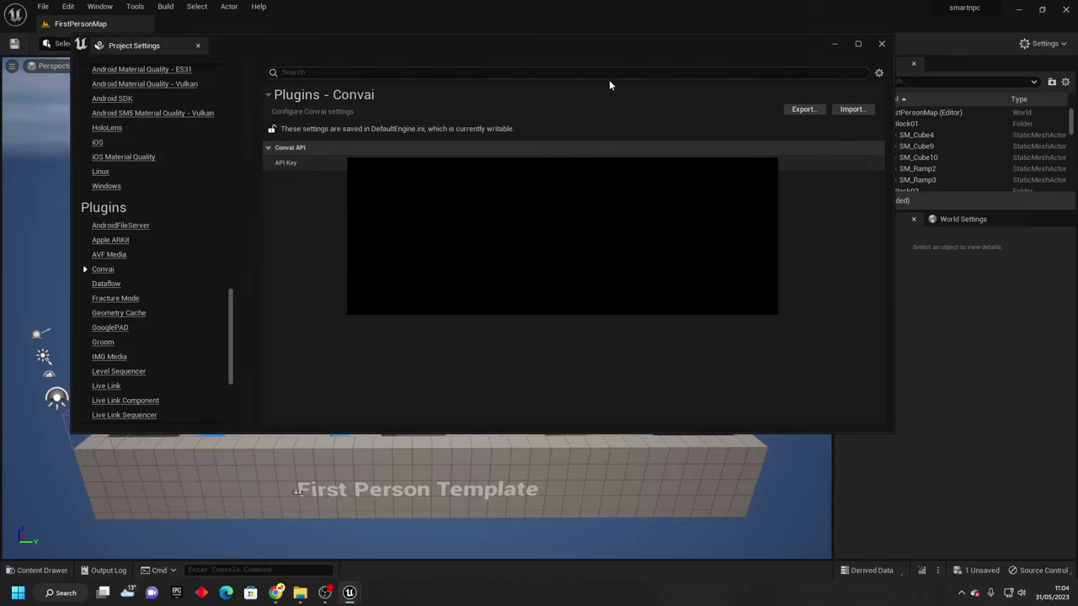
Place BP_Emanuel on the FirstPersonMap arena floor and rotate it 90° to turn it around.
{"action": "left_click", "coordinate": [881, 44]}
{"action": "right_click_drag", "start_coordinate": [613, 143], "coordinate": [564, 164]}
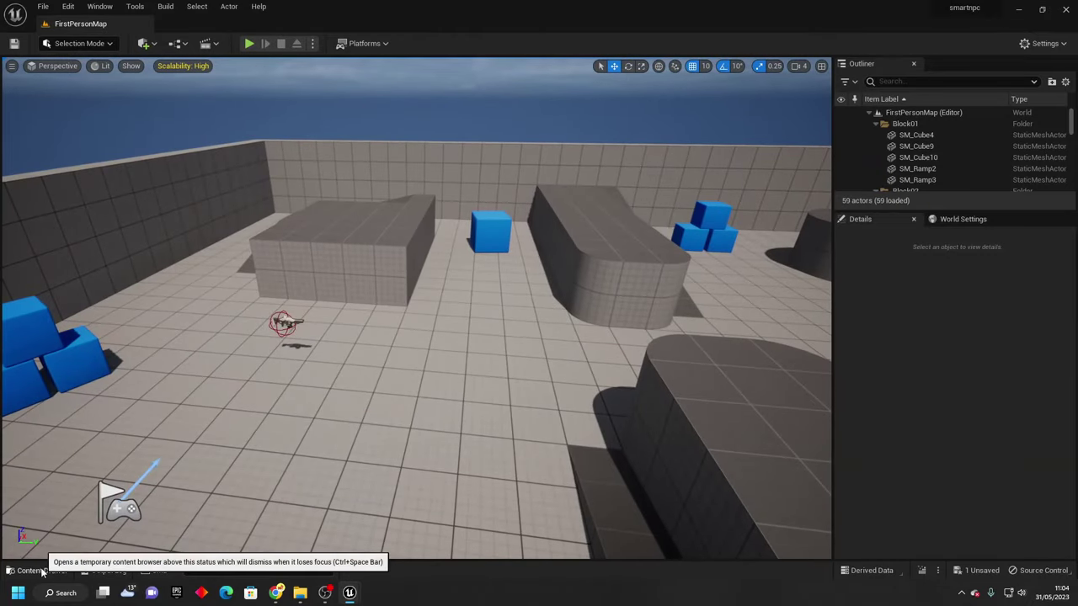
{"action": "left_click", "coordinate": [37, 570]}
{"action": "left_click_drag", "start_coordinate": [584, 345], "coordinate": [452, 337]}
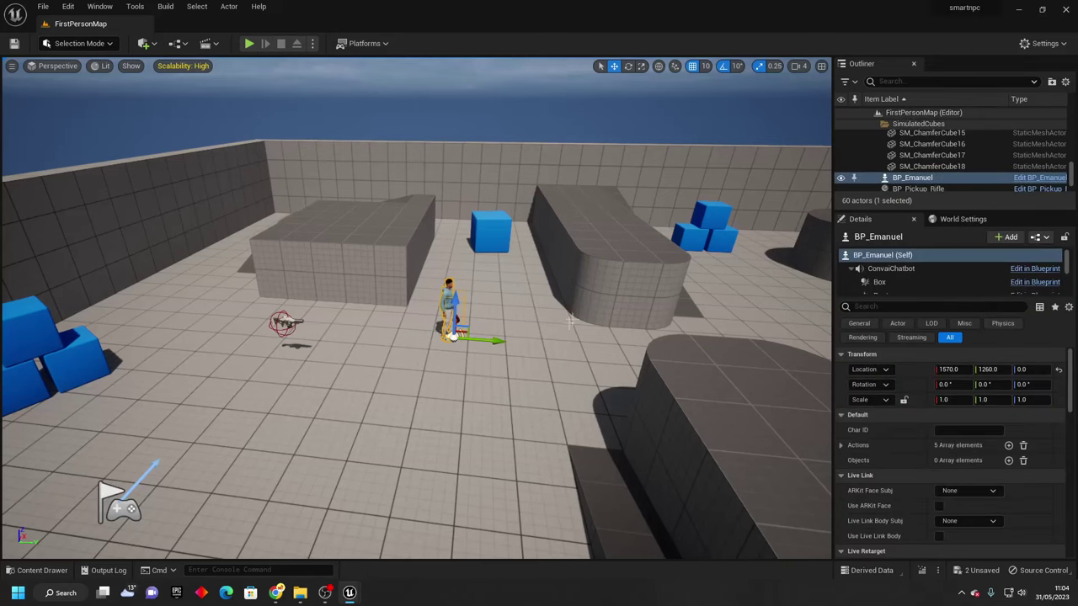
{"action": "right_click_drag", "start_coordinate": [519, 187], "coordinate": [518, 187]}
{"action": "left_click", "coordinate": [627, 66]}
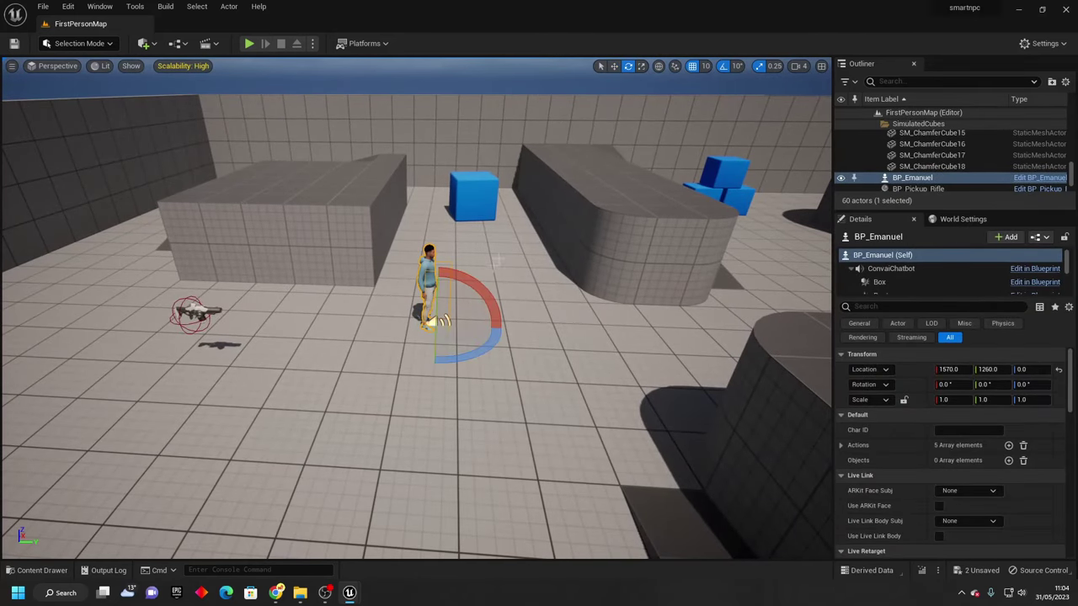
{"action": "left_click_drag", "start_coordinate": [478, 358], "coordinate": [503, 331]}
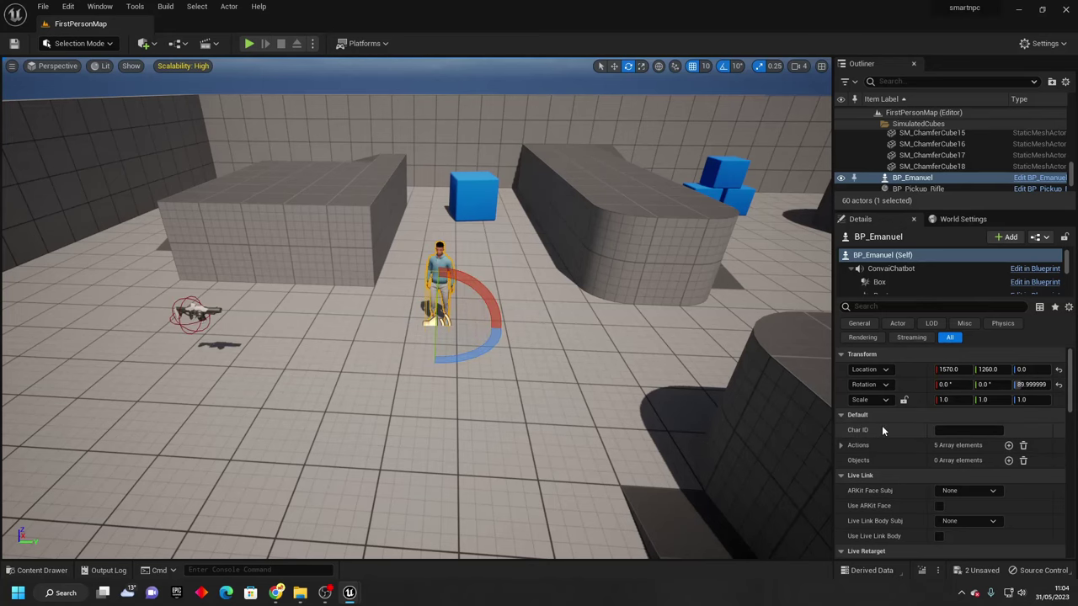
Fill Emanuel's Char ID with Kenji's character ID copied from the Convai page.
{"action": "left_click", "coordinate": [271, 594]}
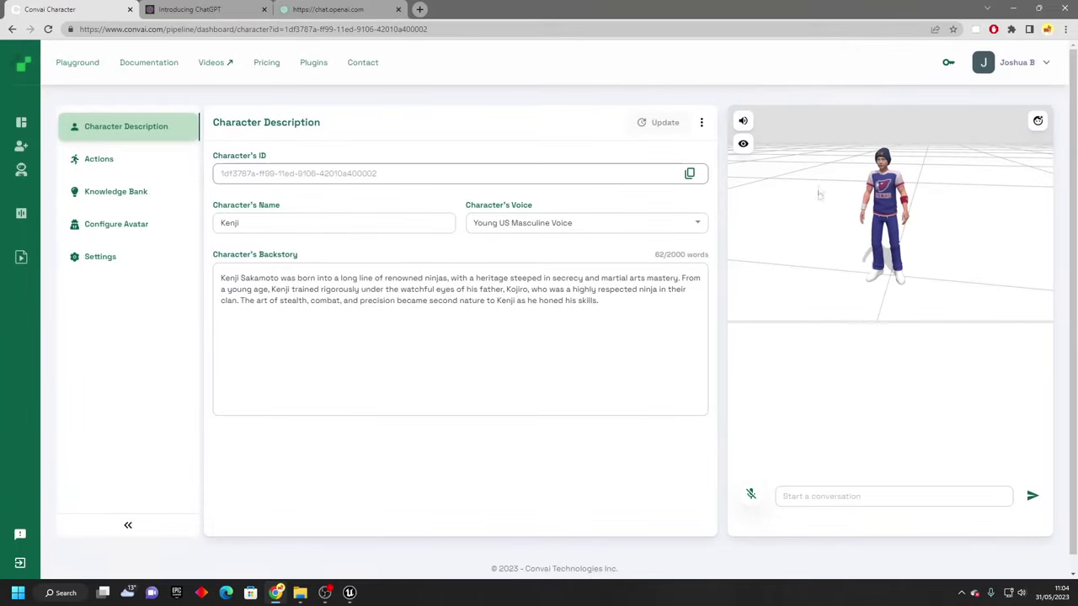
{"action": "left_click", "coordinate": [690, 172]}
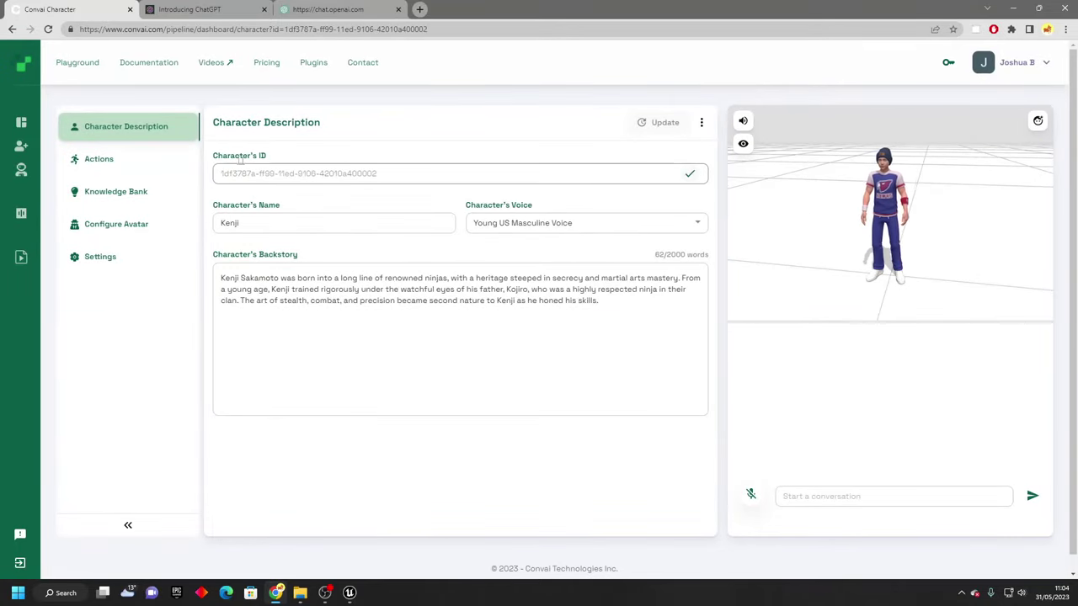
{"action": "left_click", "coordinate": [1012, 8]}
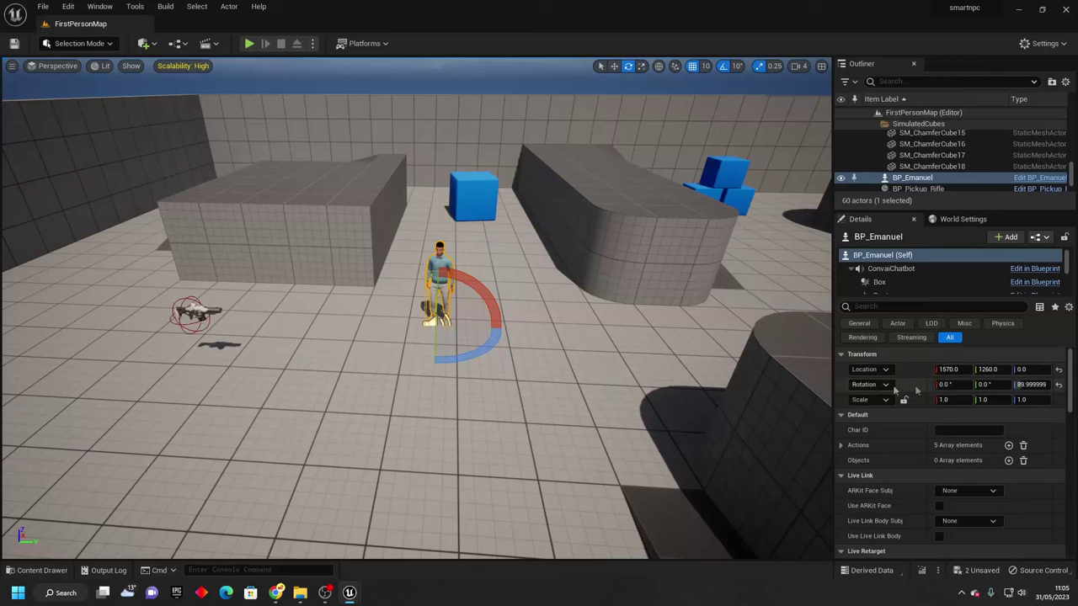
{"action": "left_click", "coordinate": [967, 430]}
{"action": "key", "text": "ctrl+v"}
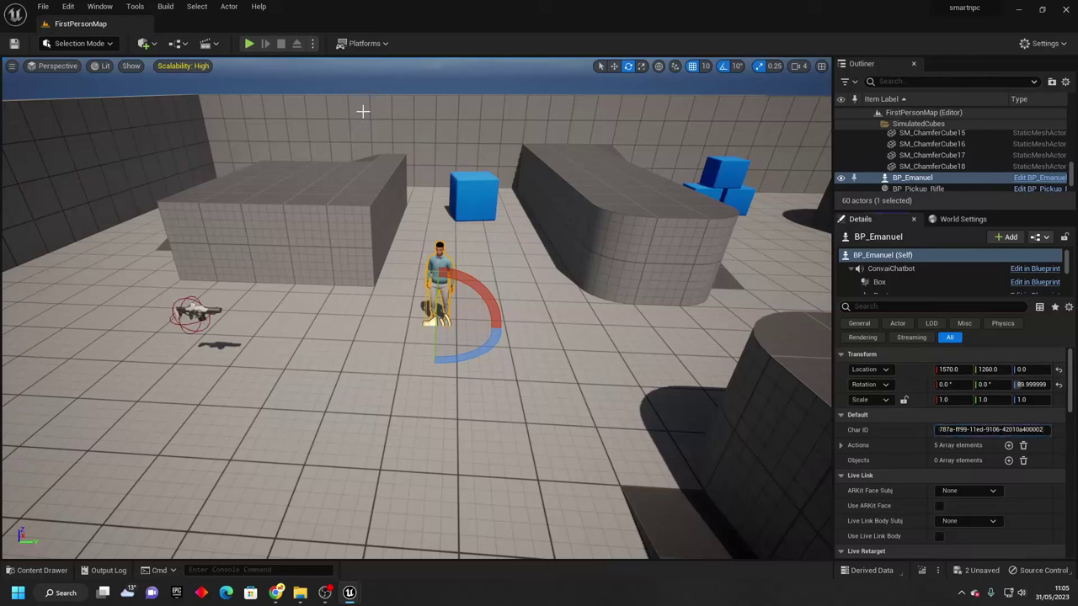
Play the level, walk forward up to Emanuel, and say hello to him by voice using T.
{"action": "left_click", "coordinate": [249, 43]}
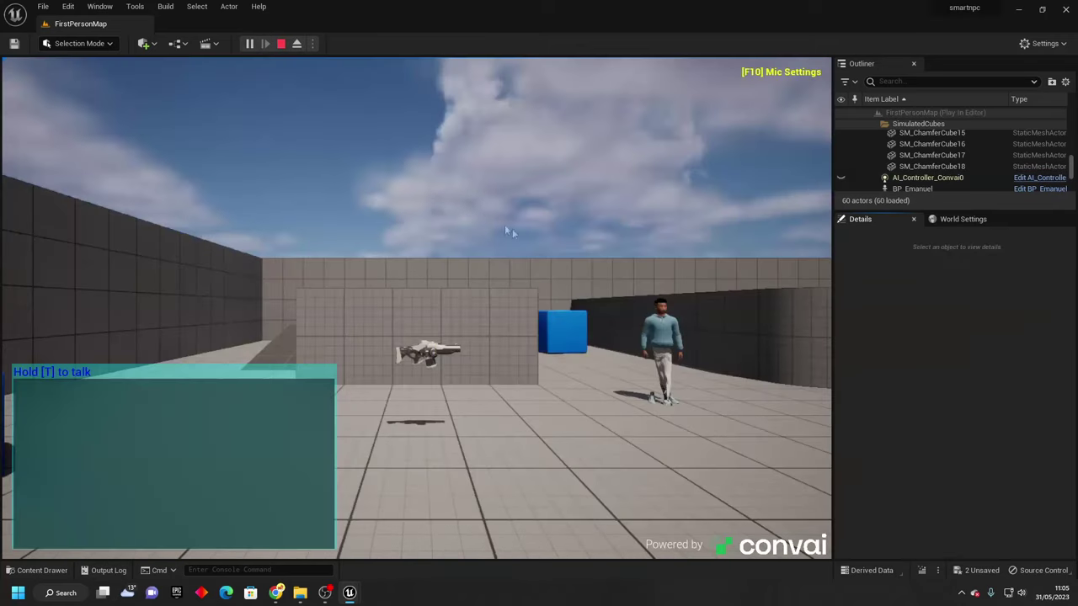
{"action": "key", "text": "w"}
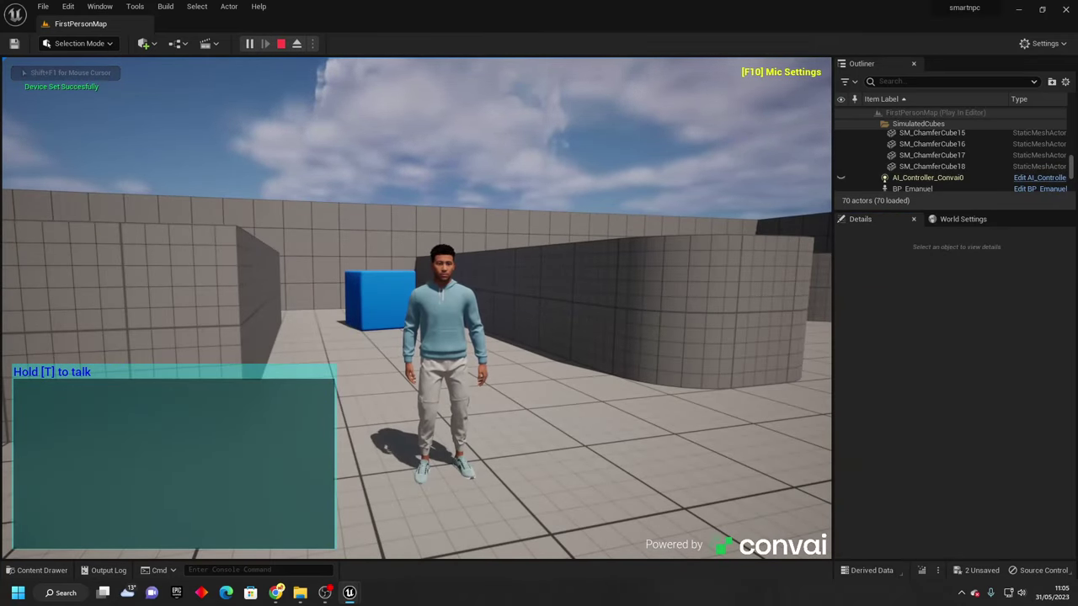
{"action": "key", "text": "w"}
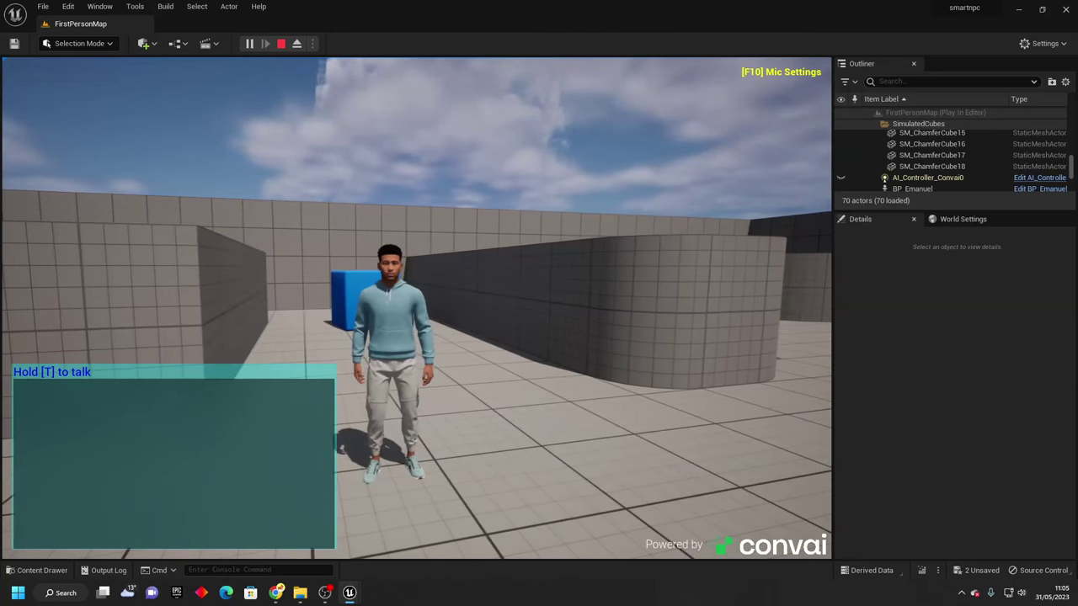
{"action": "key", "text": "w"}
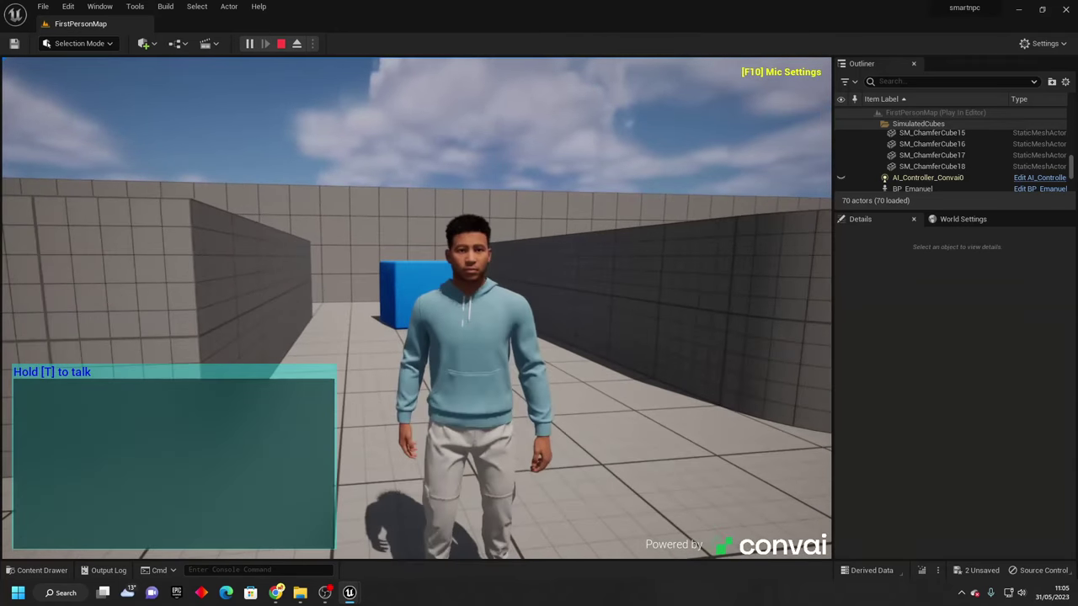
{"action": "key", "text": "t"}
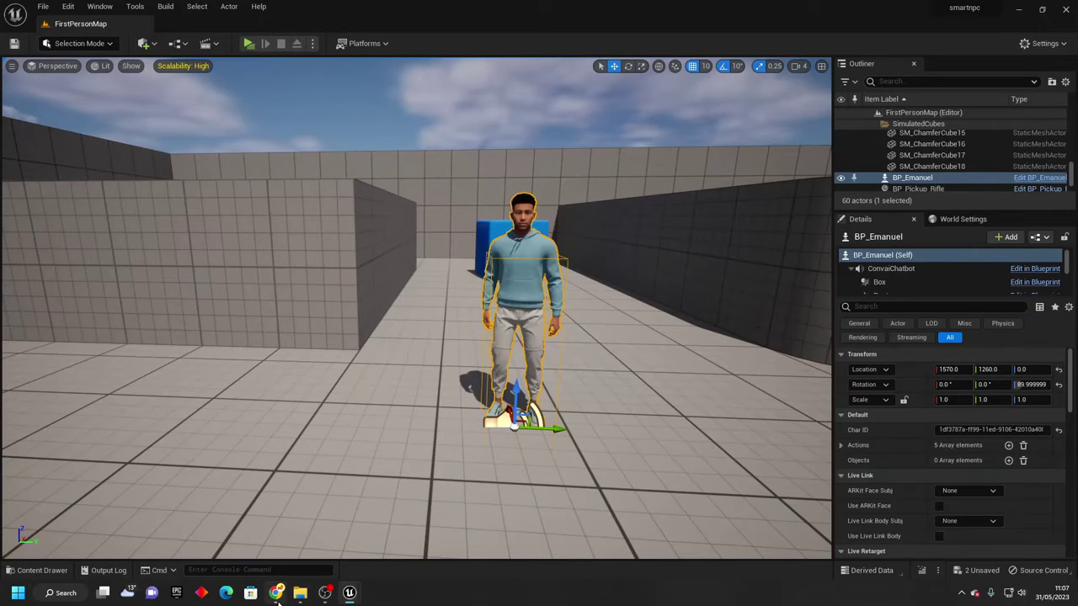
{"action": "left_click", "coordinate": [276, 594]}
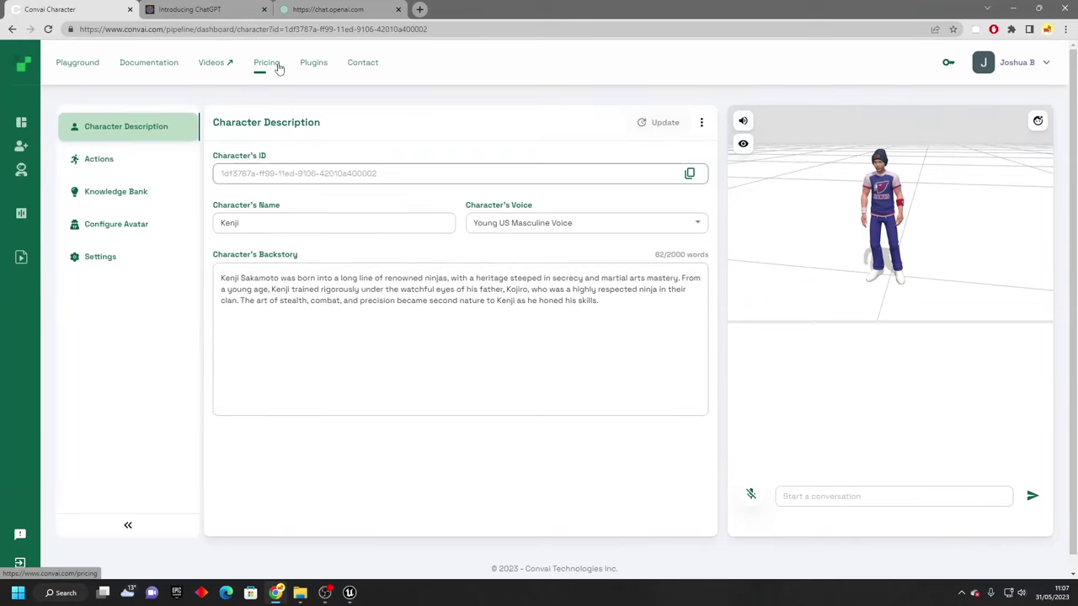
{"action": "left_click", "coordinate": [1013, 8]}
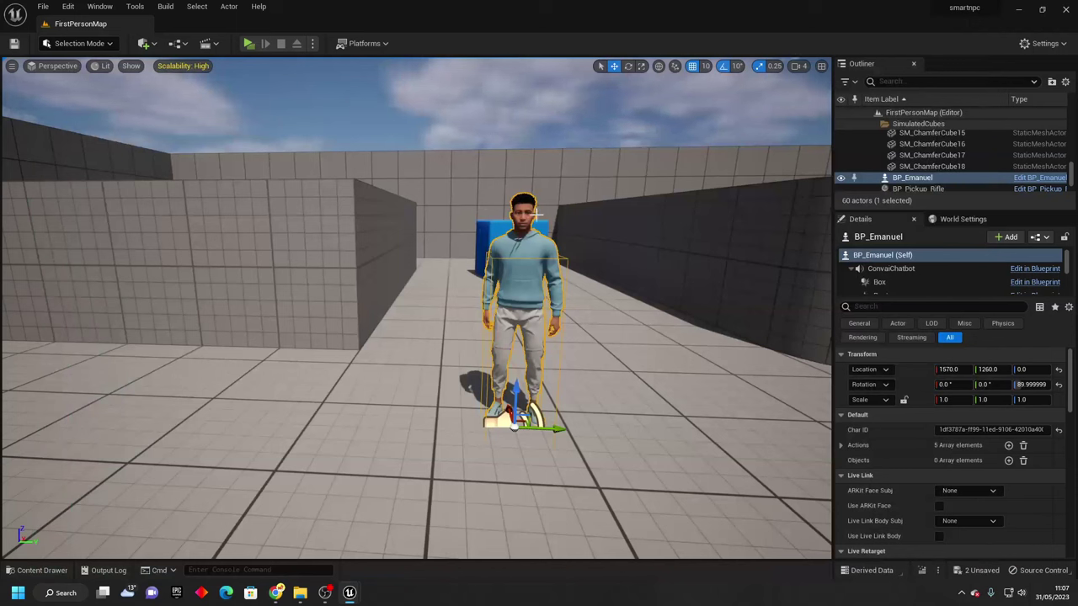